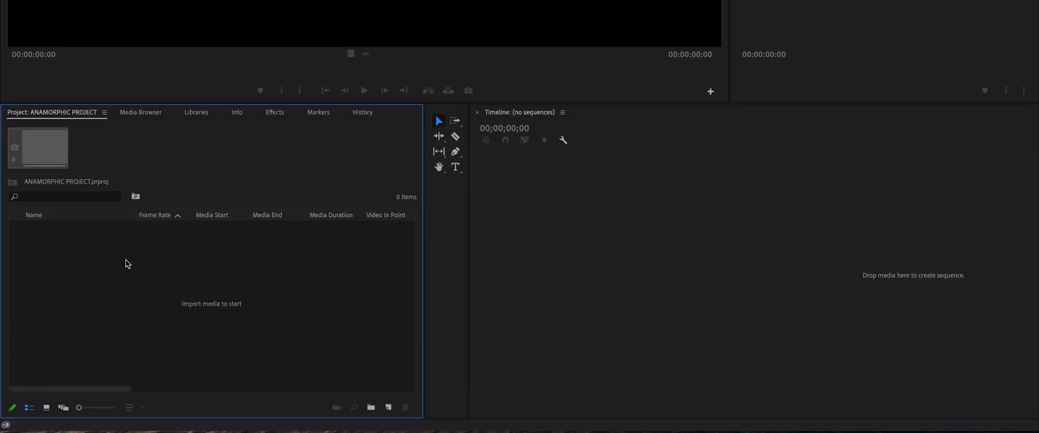
Import the four log movie clips and drag 6K LOG SHOT SWIRLY BOKEH onto the timeline as a sequence
right_click(130, 253)
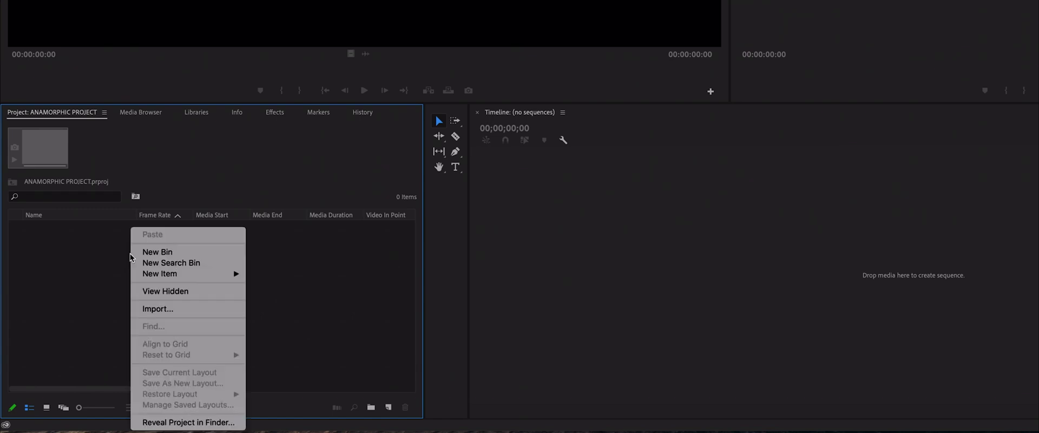
click(183, 308)
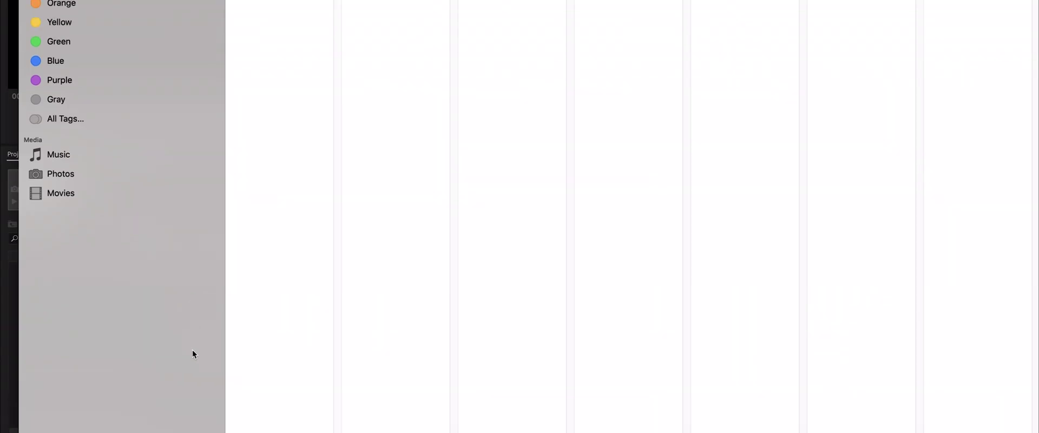
drag(313, 295, 233, 59)
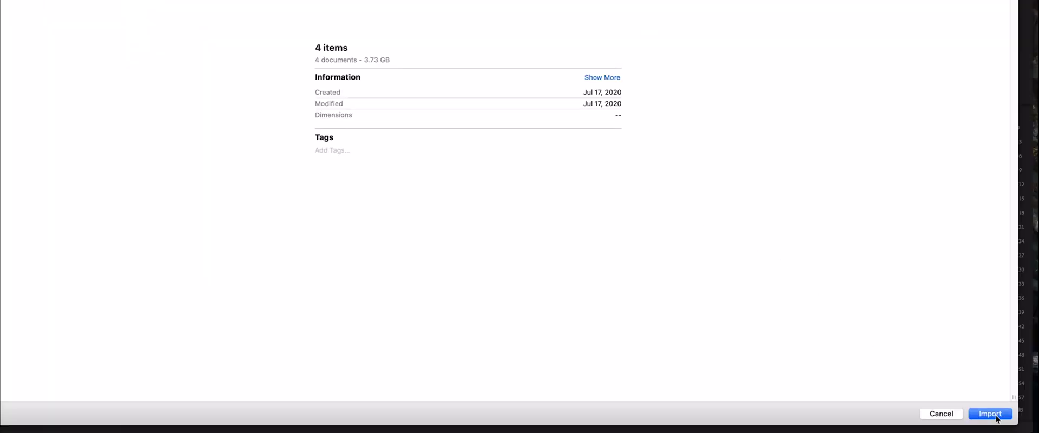
click(996, 415)
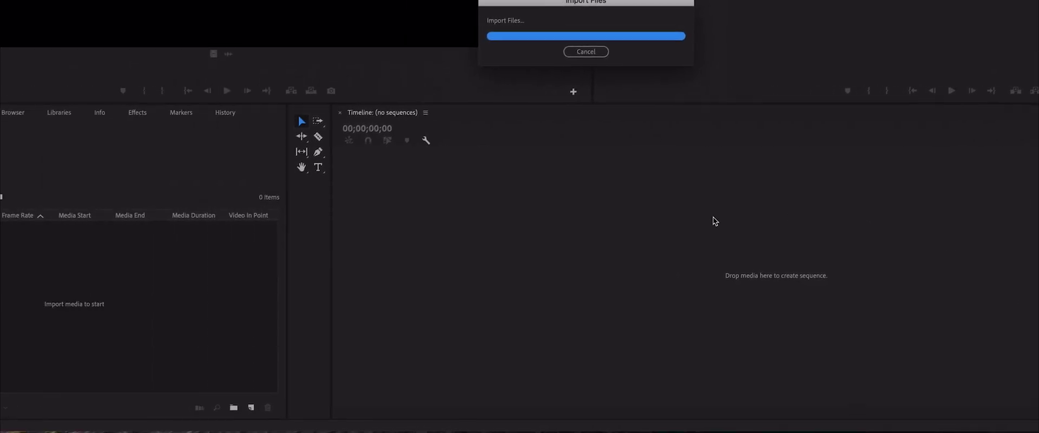
click(48, 242)
drag(49, 243, 592, 259)
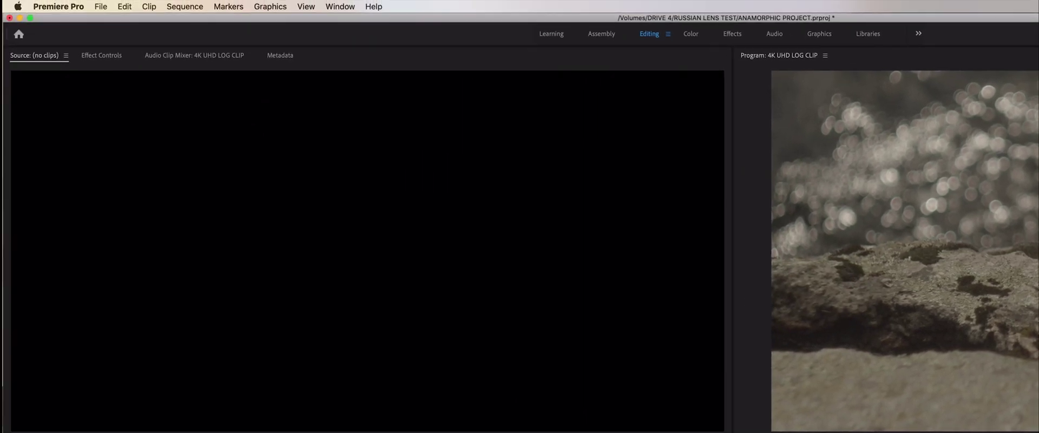
Change the sequence frame height to 817 for a 1920 × 817 frame, accepting preview deletion
click(185, 7)
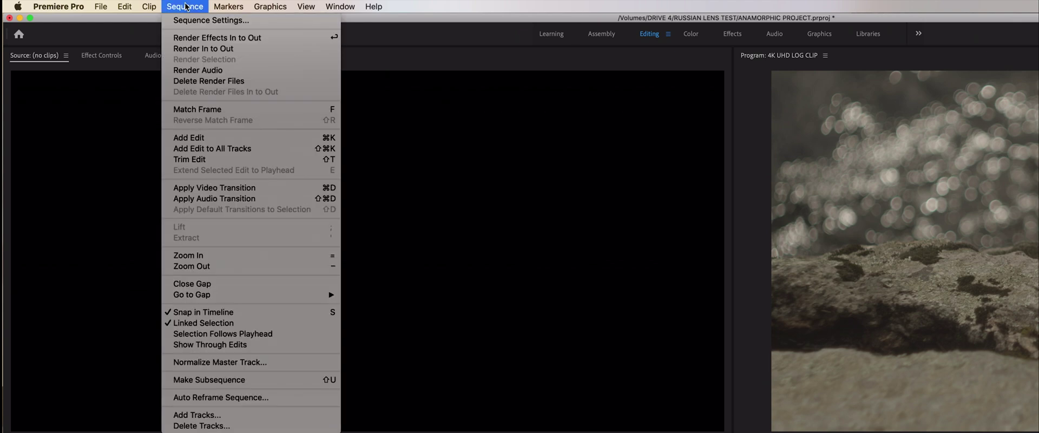
click(187, 20)
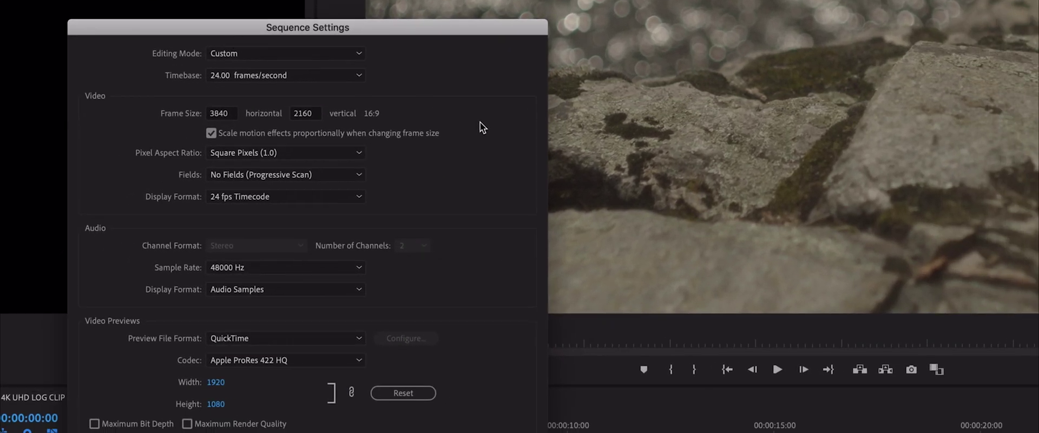
double_click(314, 114)
text(163)
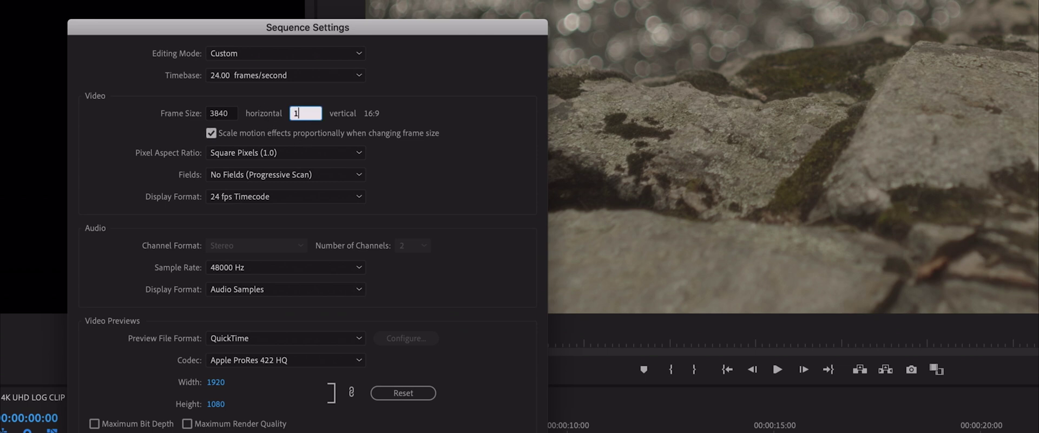
text(4)
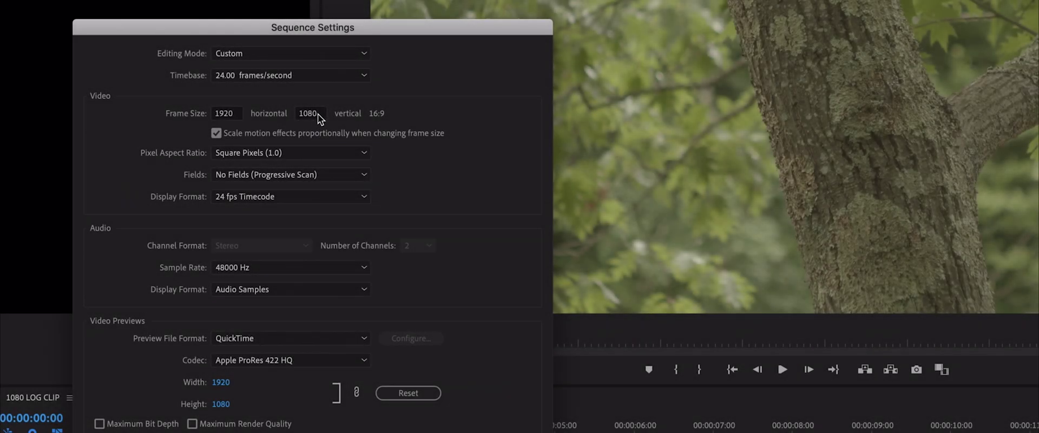
text(817)
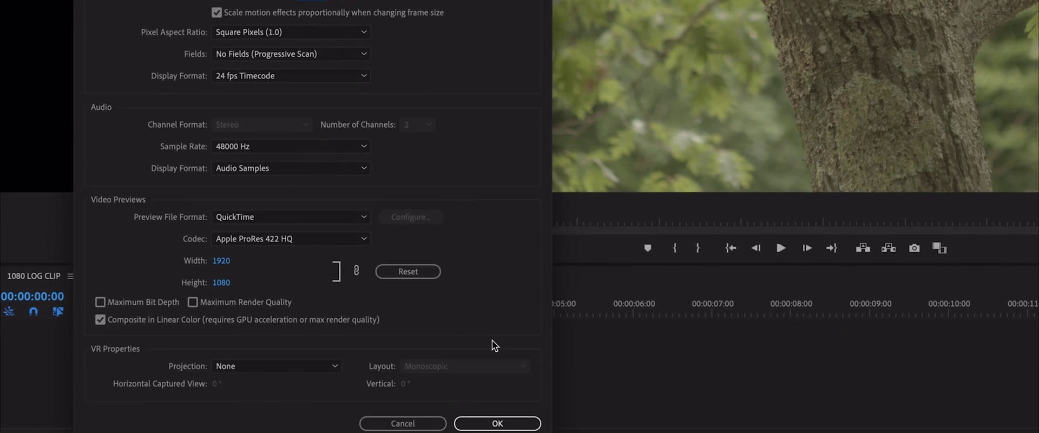
click(516, 386)
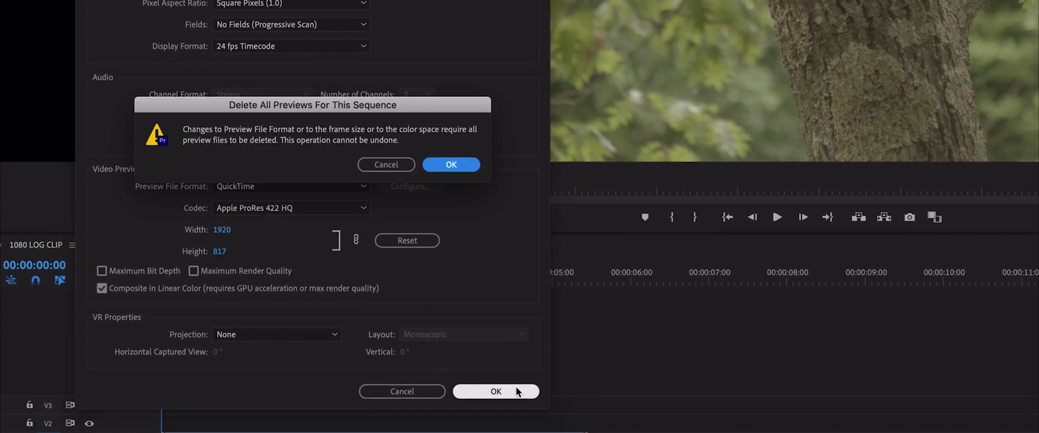
click(449, 165)
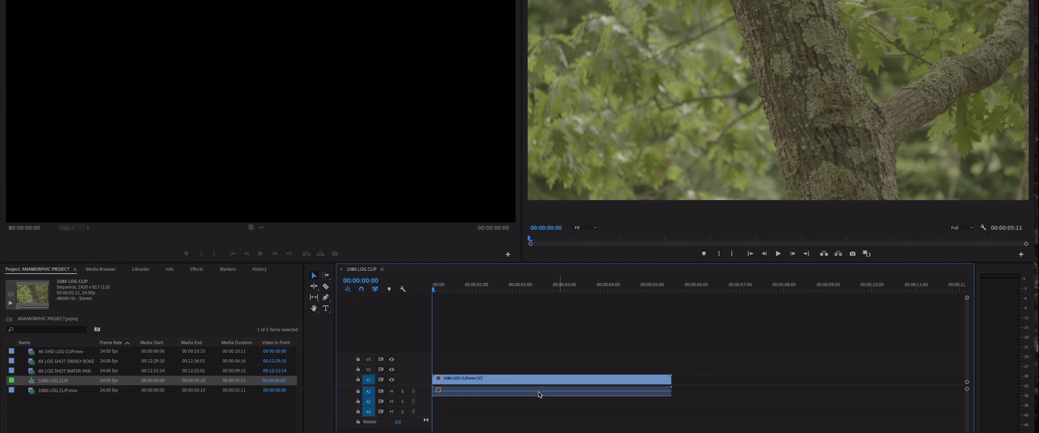
Scrub the swirly bokeh clip's Motion Position Y down and back up to reframe the trees
double_click(493, 382)
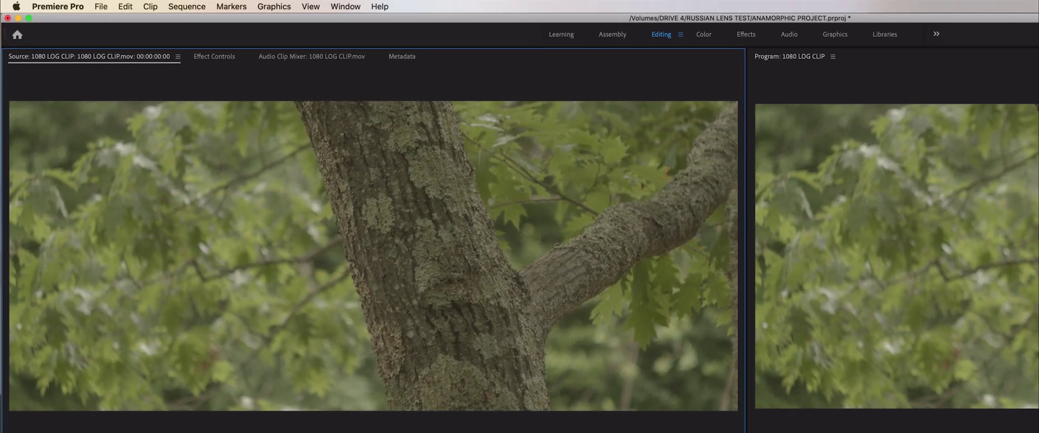
click(233, 63)
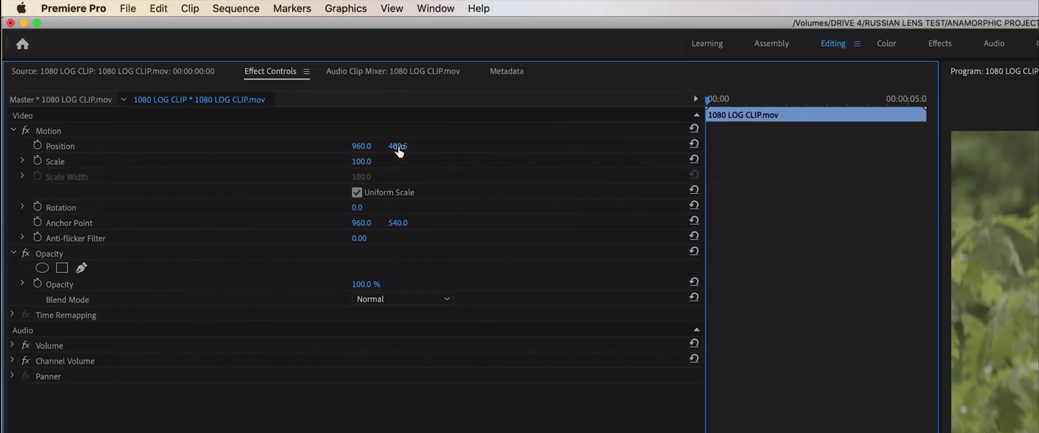
mouse_move(398, 145)
mouse_down()
mouse_move(467, 146)
mouse_move(404, 147)
mouse_up()
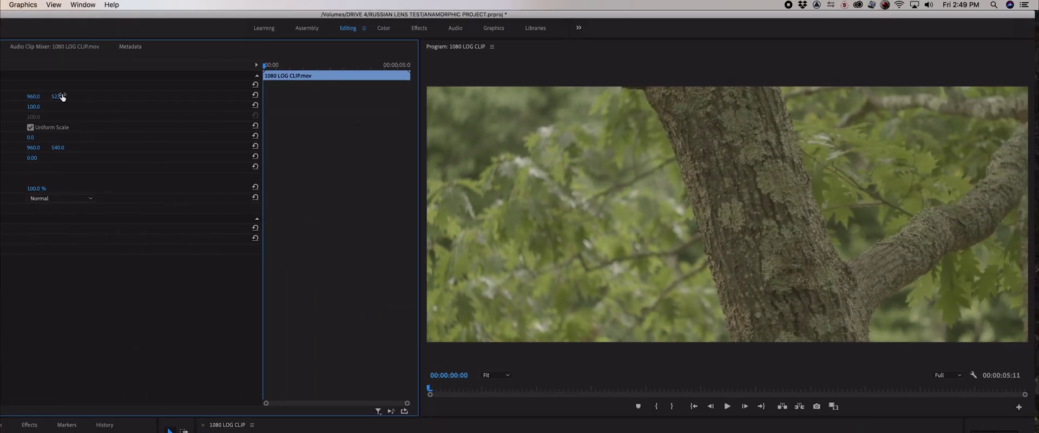
mouse_move(62, 98)
mouse_down()
mouse_move(5, 97)
mouse_move(76, 104)
mouse_up()
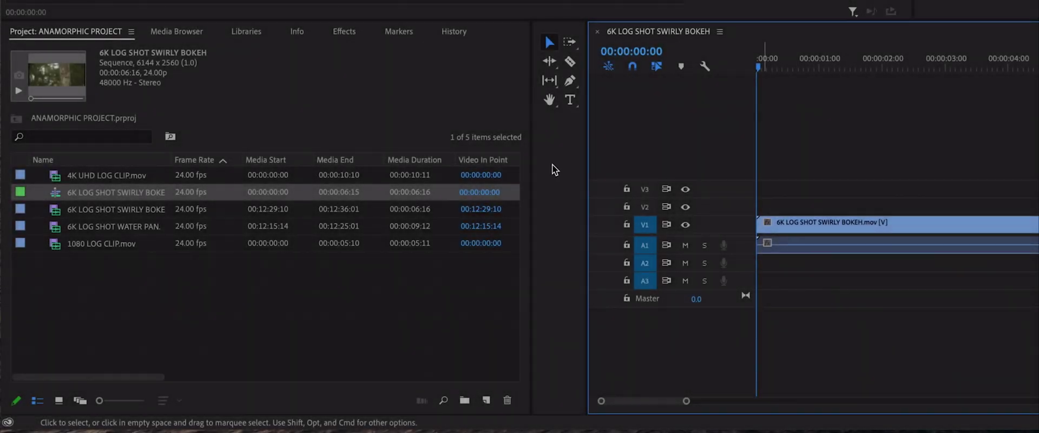
Create a 6144 × 2560 Adjustment Layer and place it on V2 over the bokeh clip
click(264, 318)
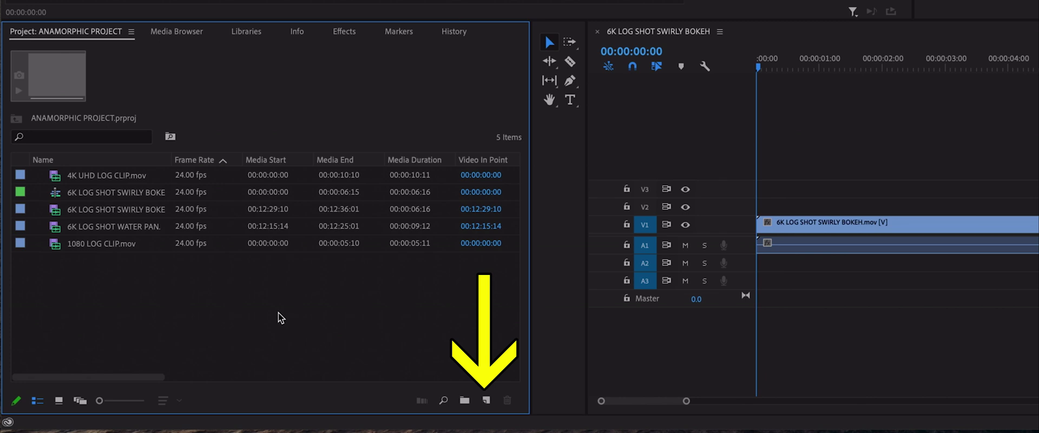
click(486, 401)
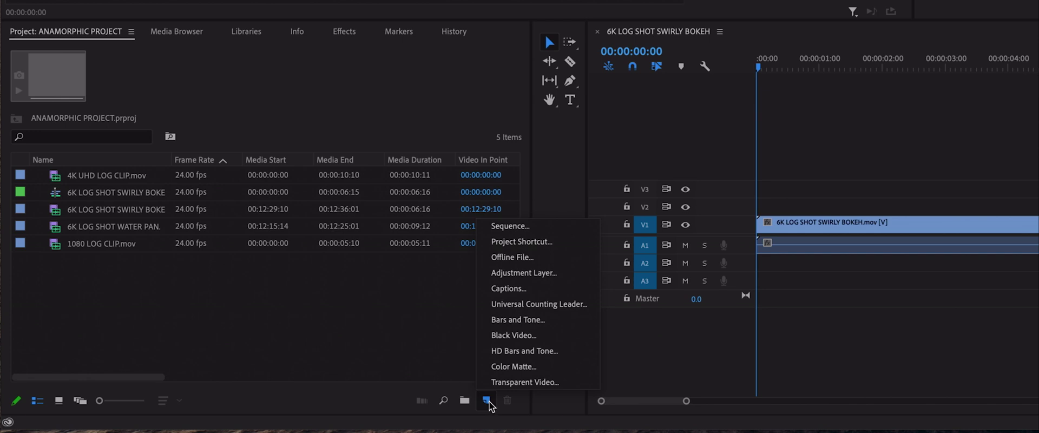
click(573, 273)
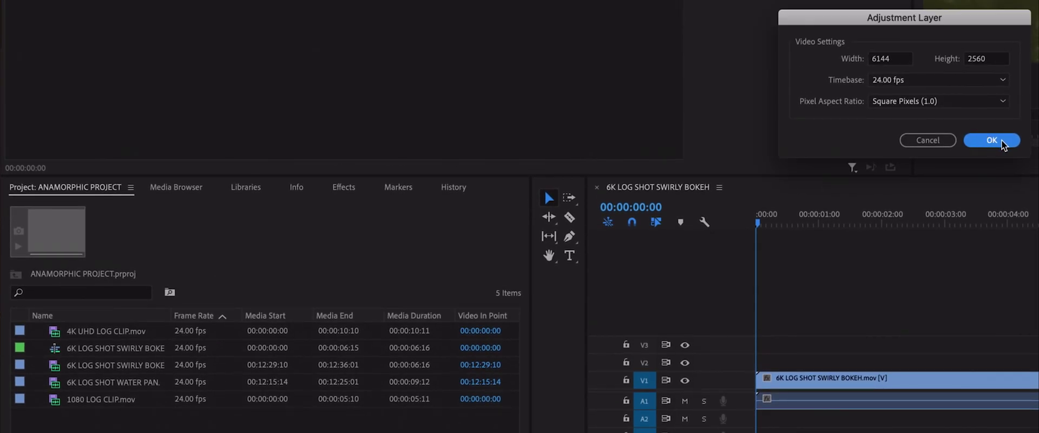
click(1001, 140)
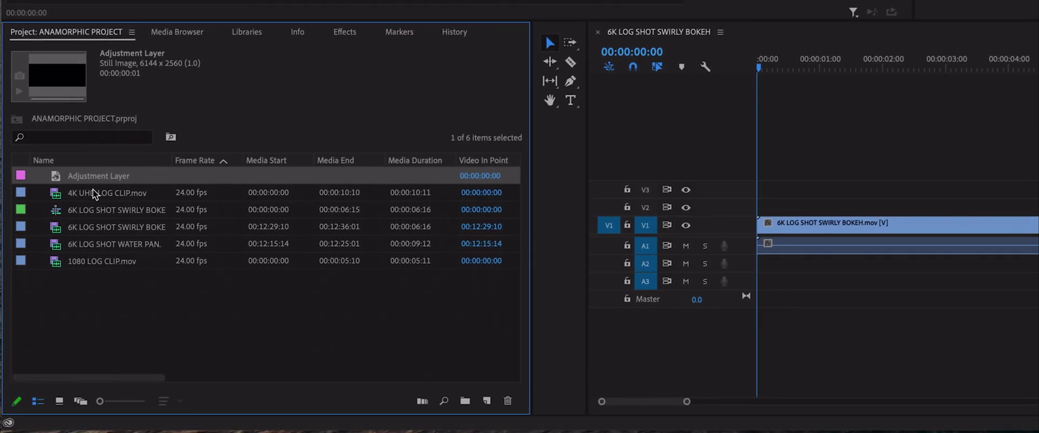
drag(59, 178, 1038, 208)
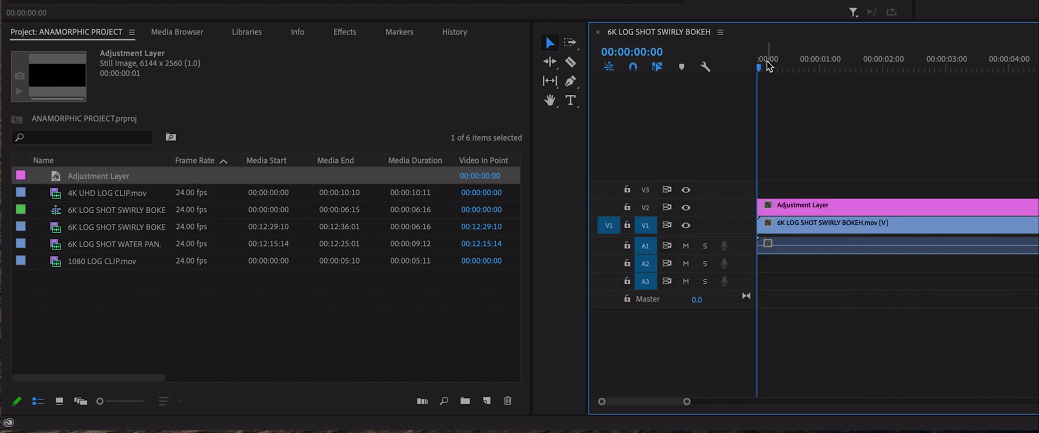
Apply the Lens Distortion and Transform effects to the Adjustment Layer clip
click(828, 208)
click(346, 32)
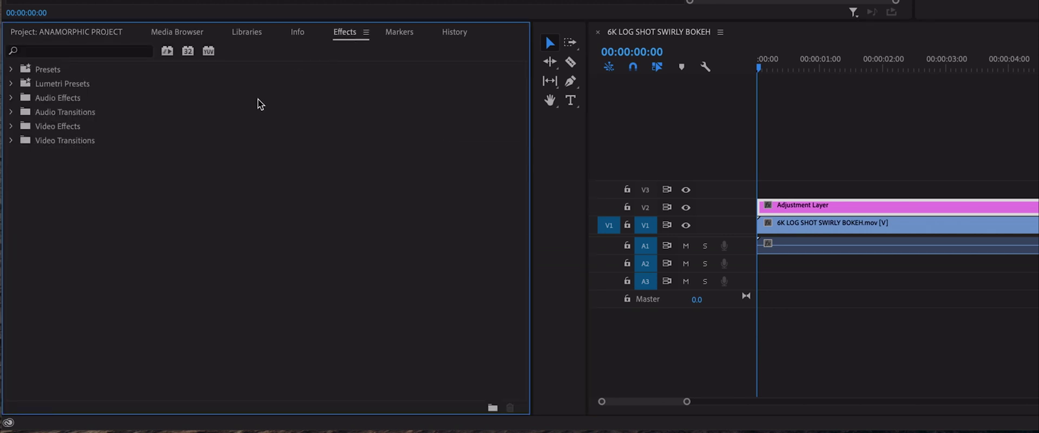
click(58, 50)
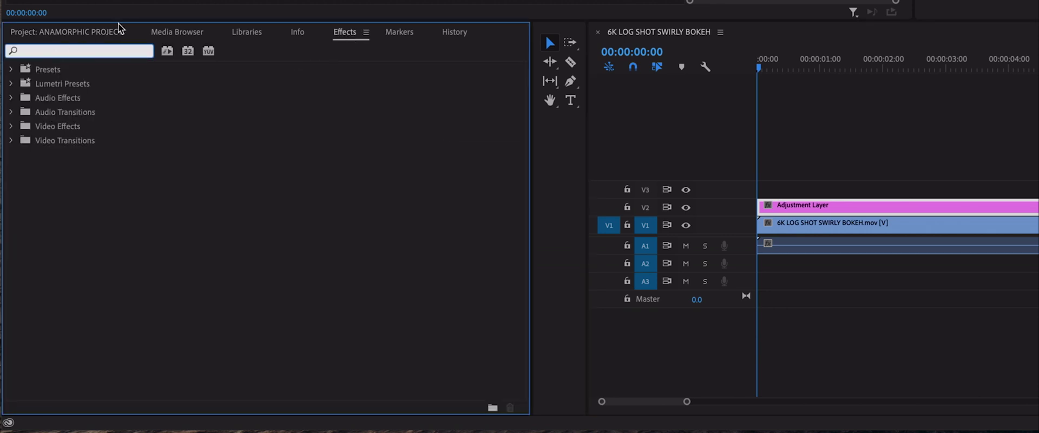
text(lens dist)
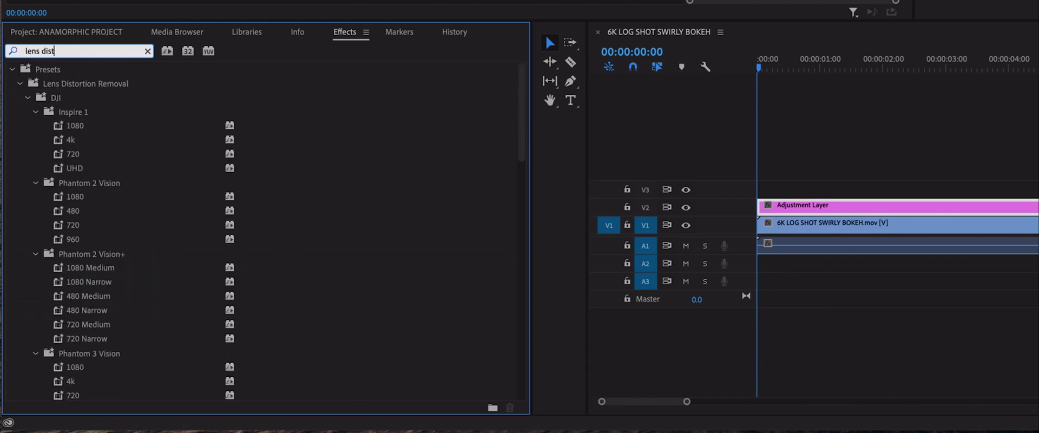
text(ortion)
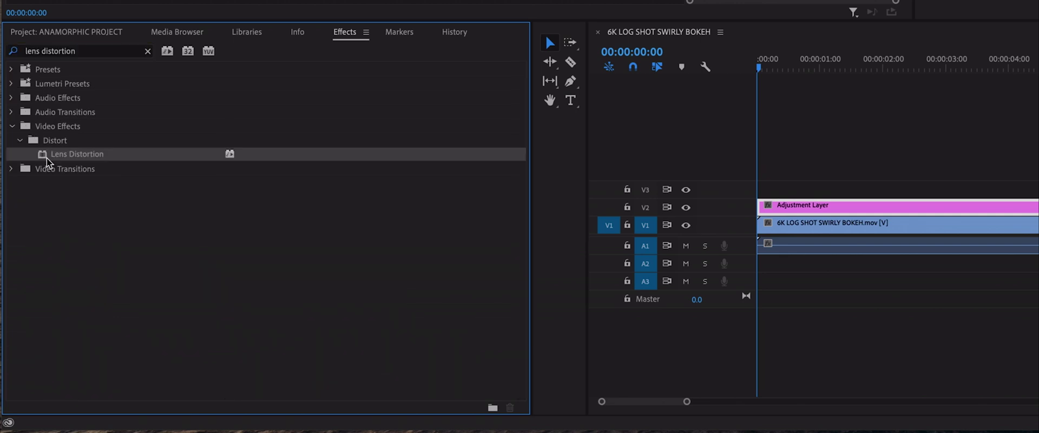
drag(44, 157, 785, 207)
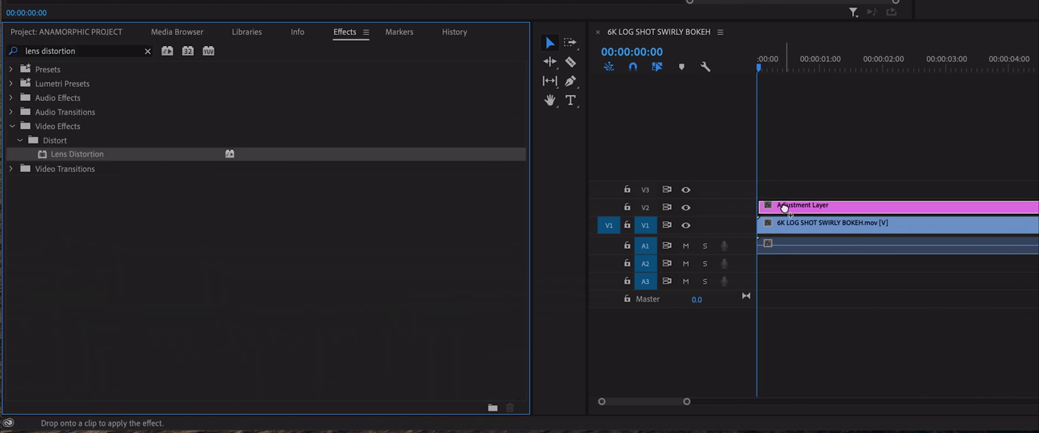
click(81, 51)
drag(86, 51, 25, 51)
text(transform)
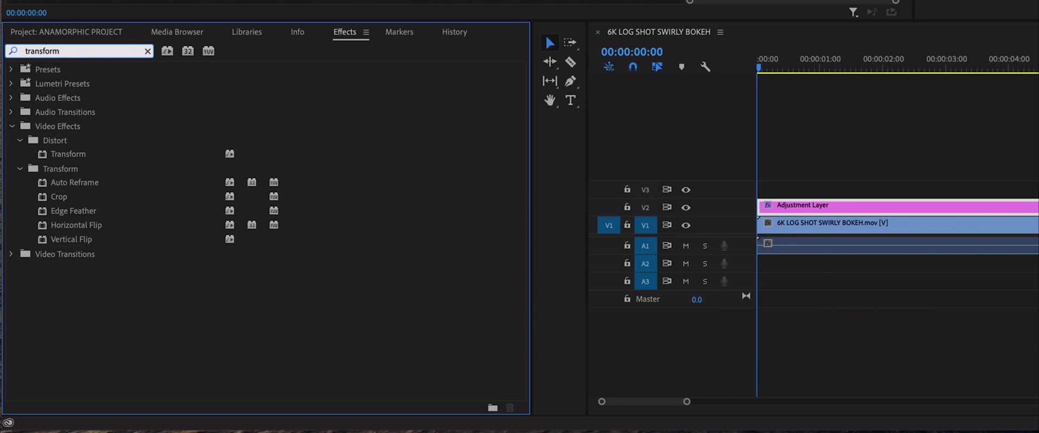
drag(45, 157, 784, 203)
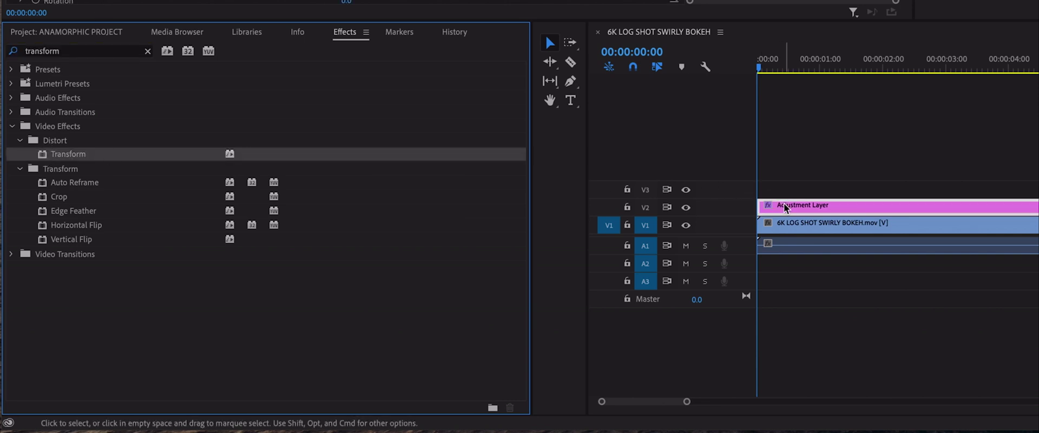
Apply VR Chromatic Aberrations and Lumetri Color to the Adjustment Layer clip
double_click(66, 52)
text(vr chrom)
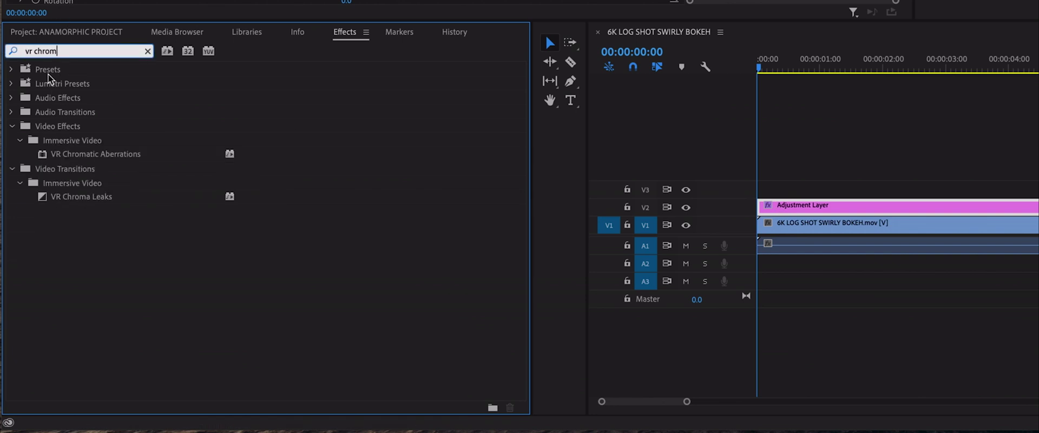
click(44, 157)
drag(43, 158, 808, 207)
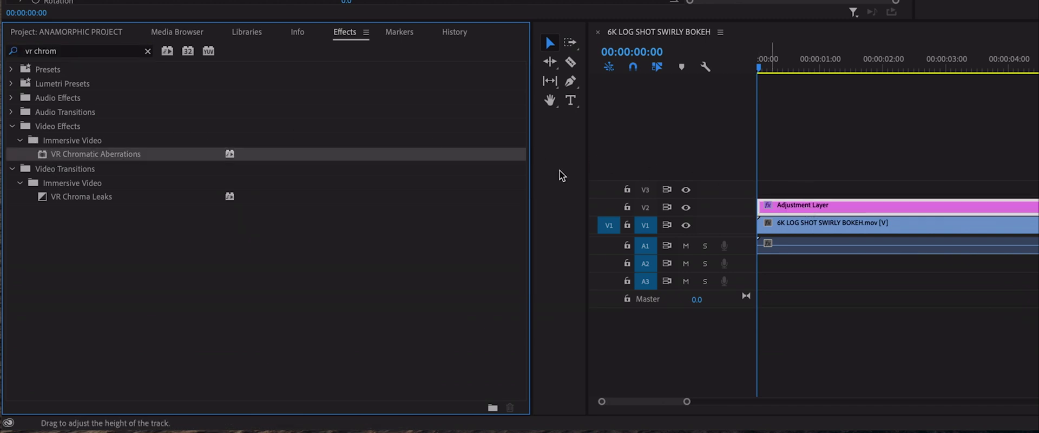
click(97, 51)
key(BackSpace)
key(BackSpace)
key(BackSpace)
key(BackSpace)
key(BackSpace)
key(BackSpace)
key(BackSpace)
key(BackSpace)
text(lumetri)
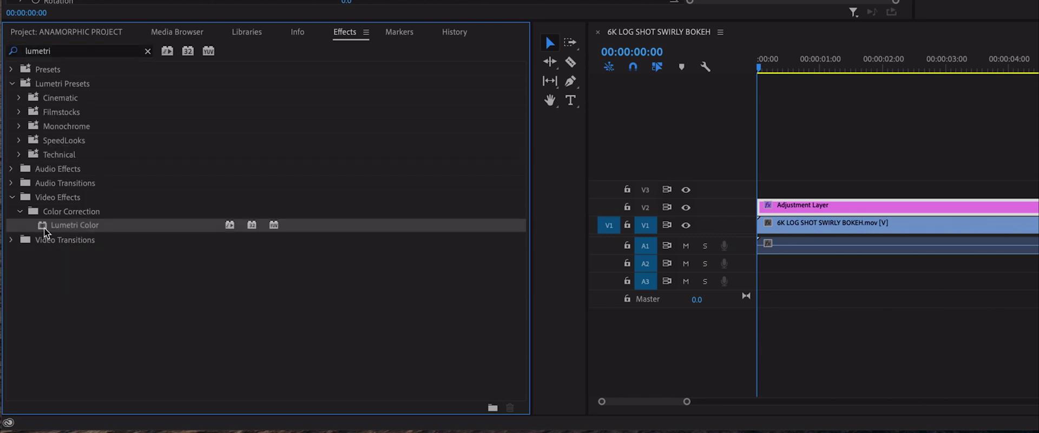
drag(49, 230, 815, 208)
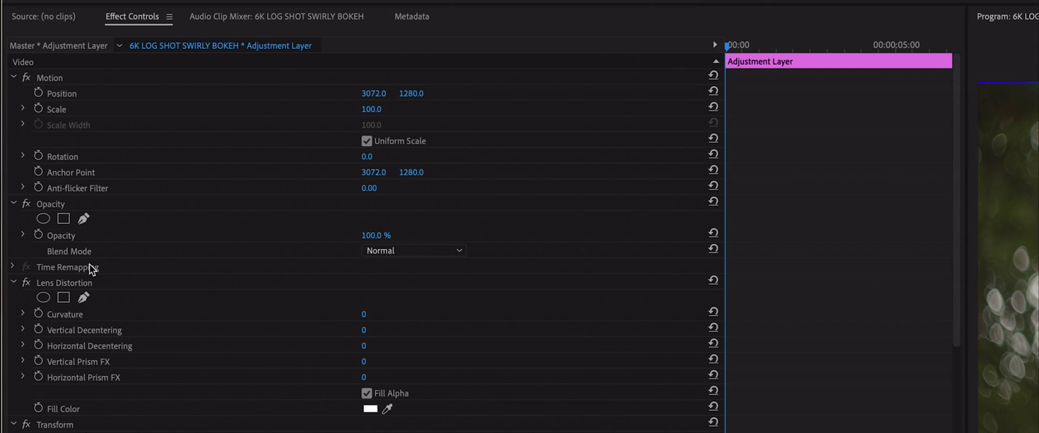
On the adjustment layer's Lens Distortion, enter Curvature 9 and Vertical Decentering 1
click(101, 285)
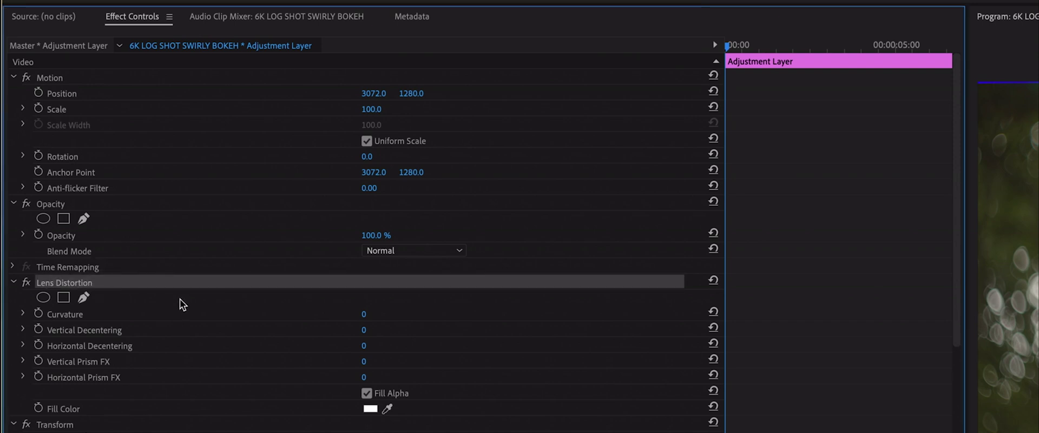
click(364, 314)
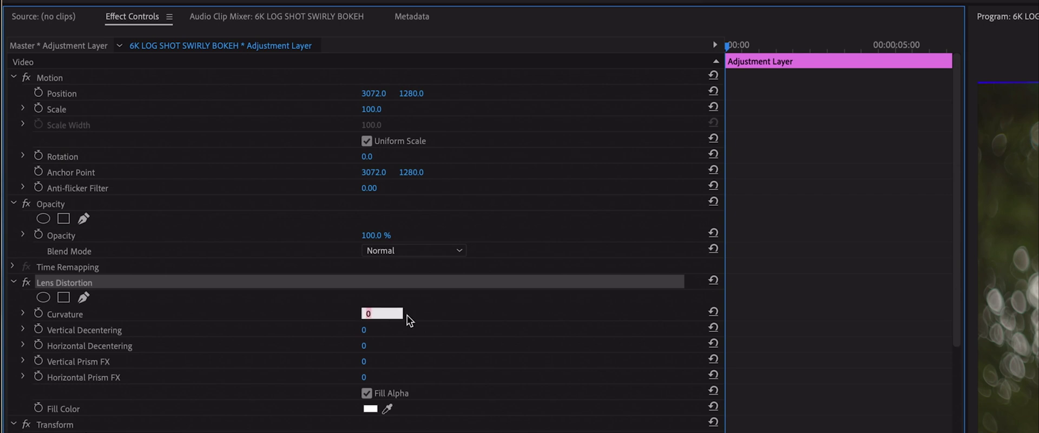
text(9)
key(Return)
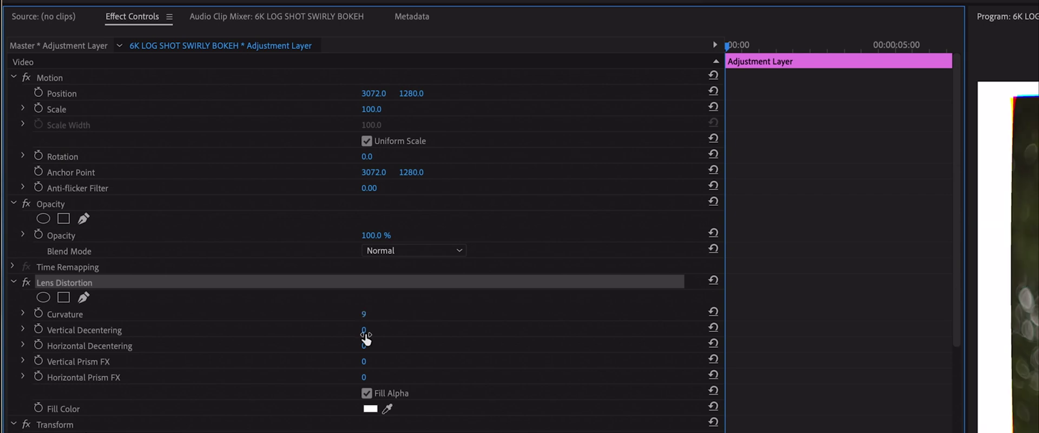
click(380, 327)
text(1)
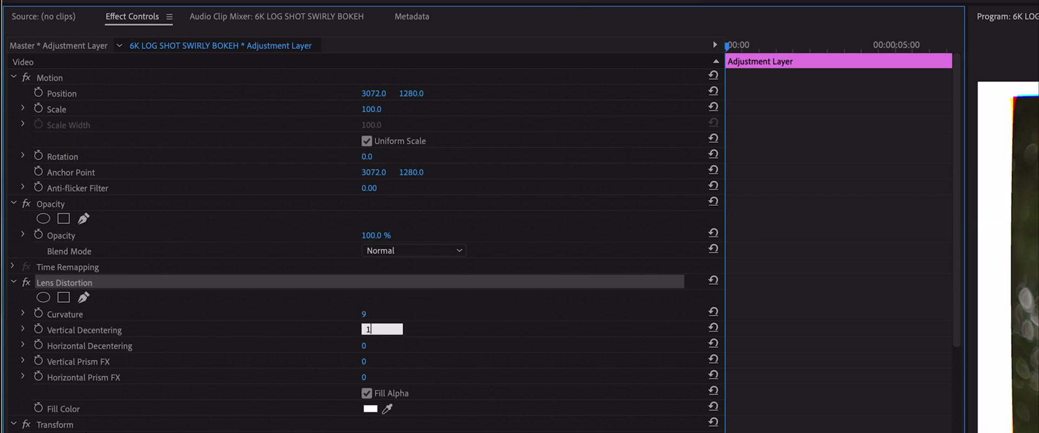
key(Return)
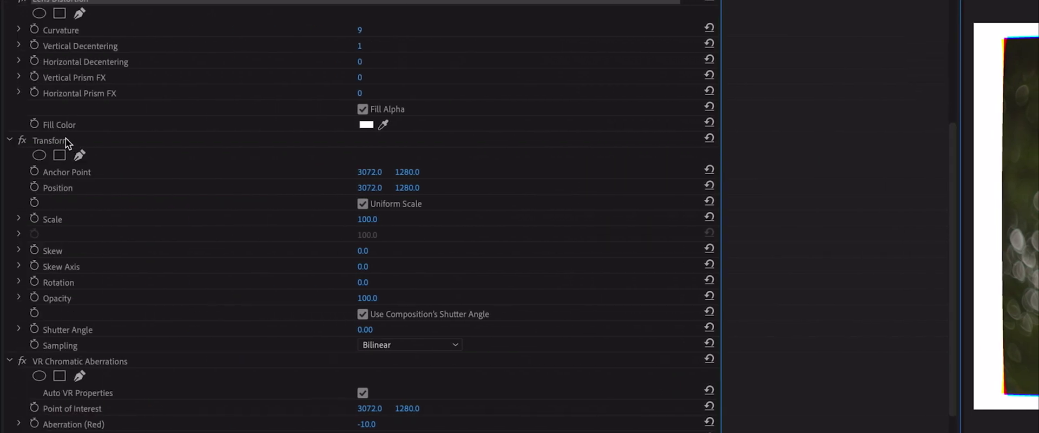
click(67, 140)
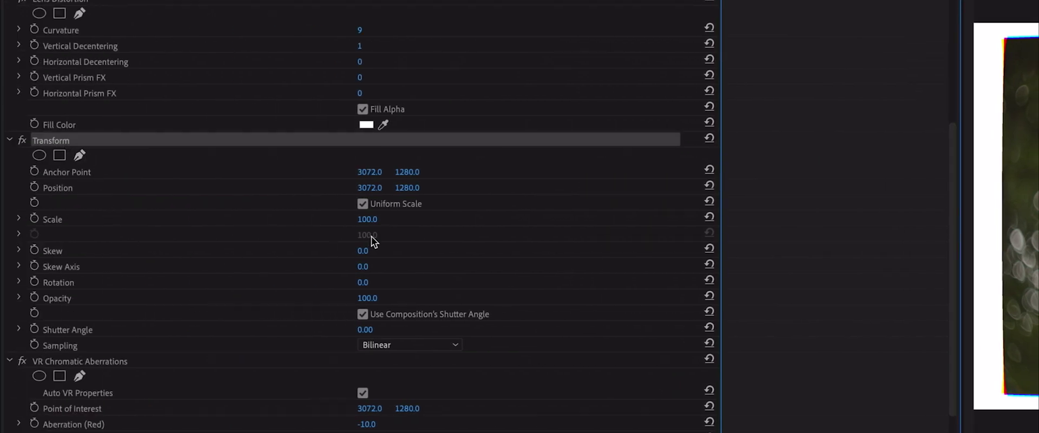
Set the Transform Scale to 110
click(367, 218)
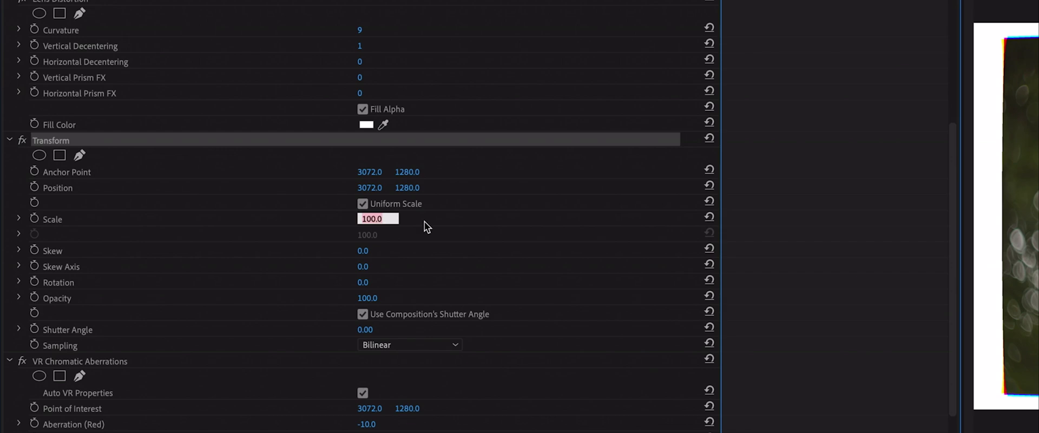
text(110)
key(Return)
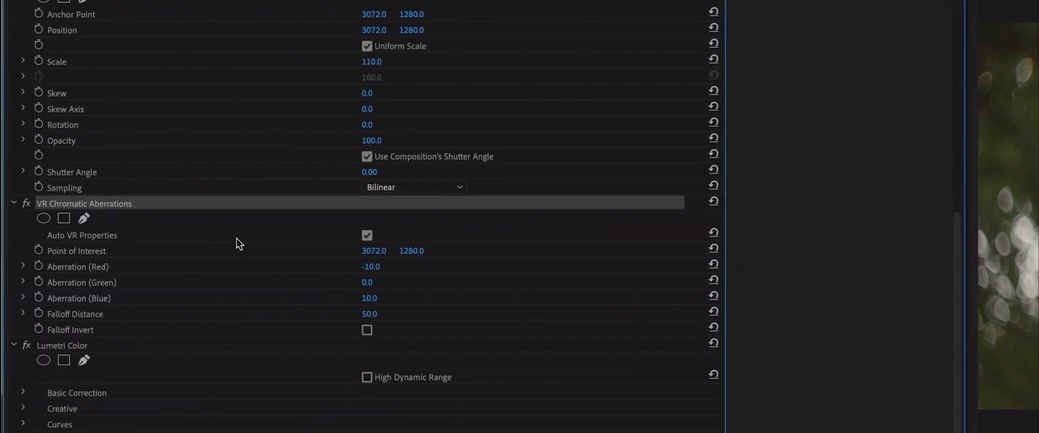
Set VR Chromatic Aberrations Aberration (Red) to -1 and Aberration (Blue) to 1
click(371, 267)
text(-)
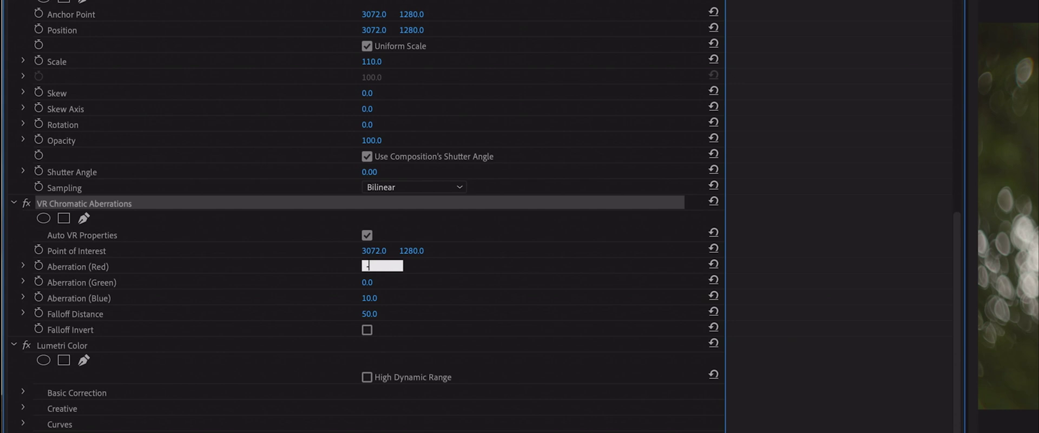
text(1)
key(Return)
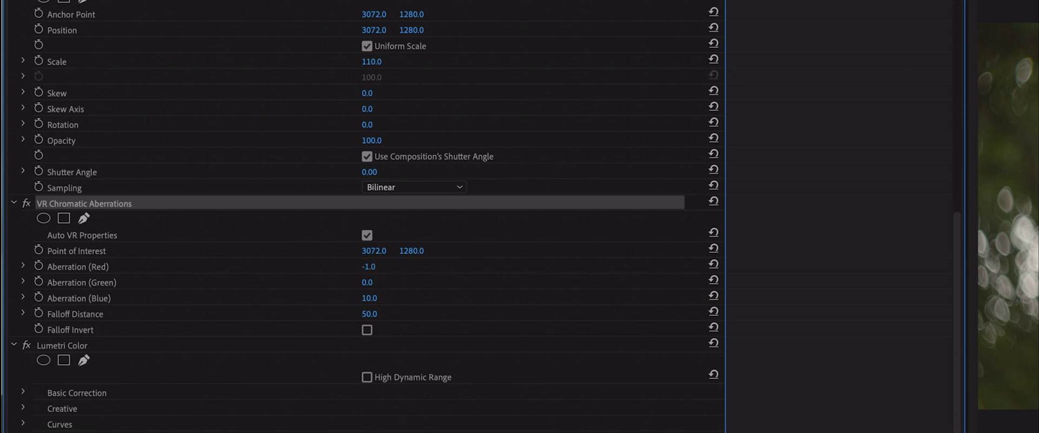
click(373, 298)
text(1)
key(Return)
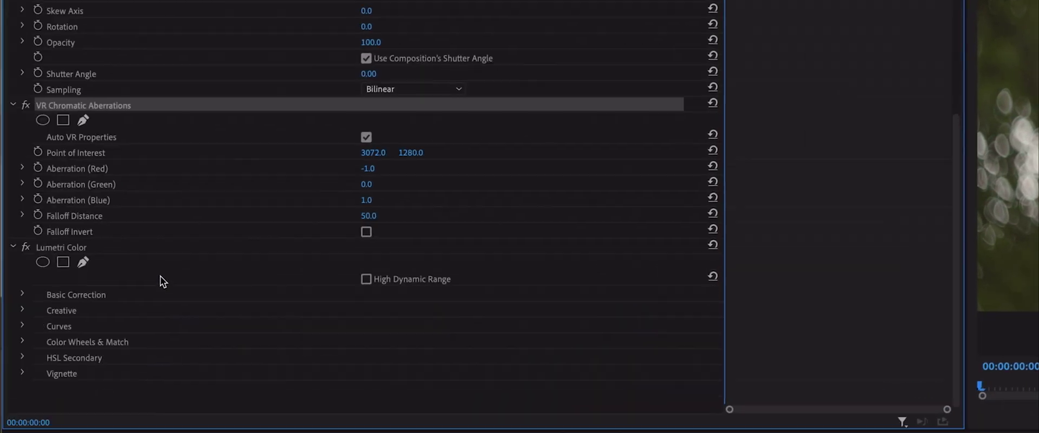
Bring up Lumetri Color's Vignette settings and edit the Amount, leaving it at 0
click(80, 246)
scroll(121, 367, down, 3)
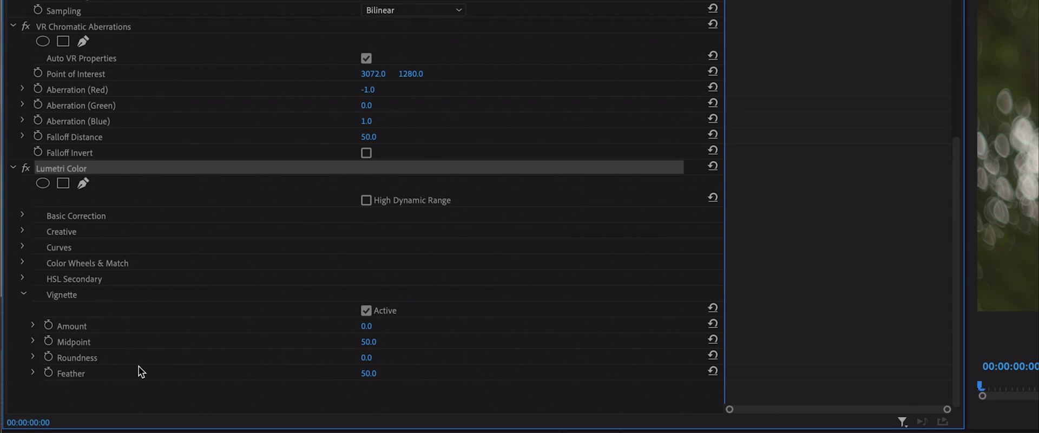
click(367, 326)
text(-.0)
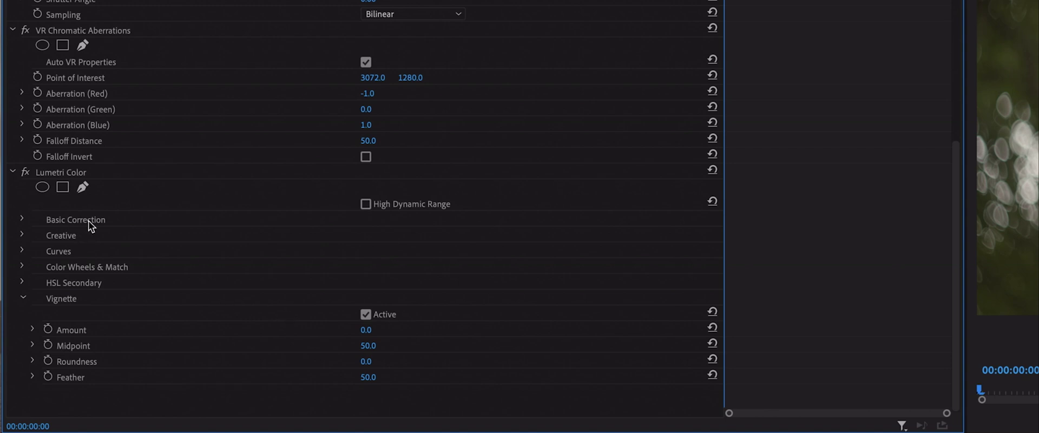
Load BASE7000.3dl as the Basic Correction Input LUT
click(21, 218)
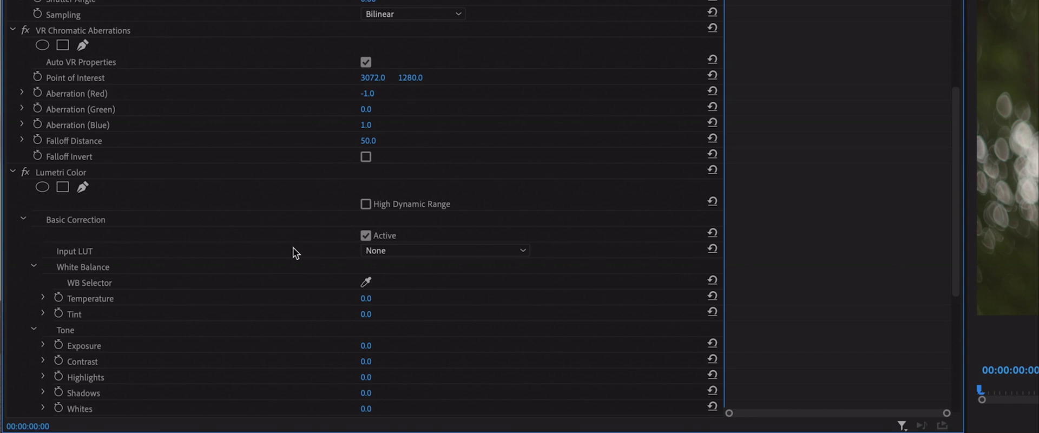
click(525, 252)
click(476, 296)
double_click(337, 90)
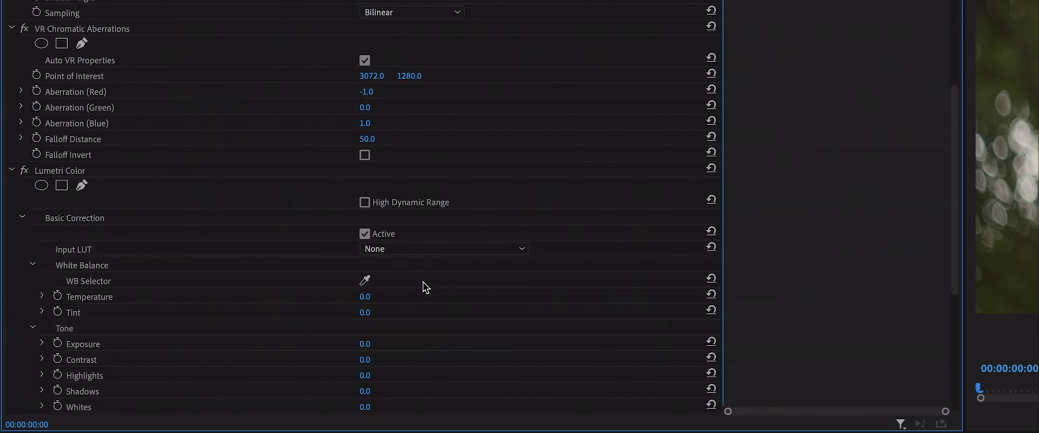
click(23, 216)
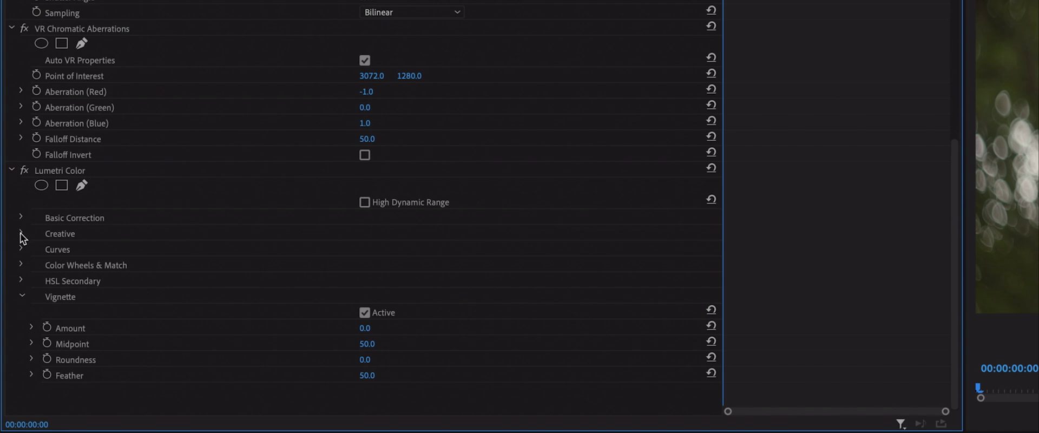
Choose the Fuji ETERNA 250D Fuji 3510 Creative look and scrub its Intensity to 110
click(21, 233)
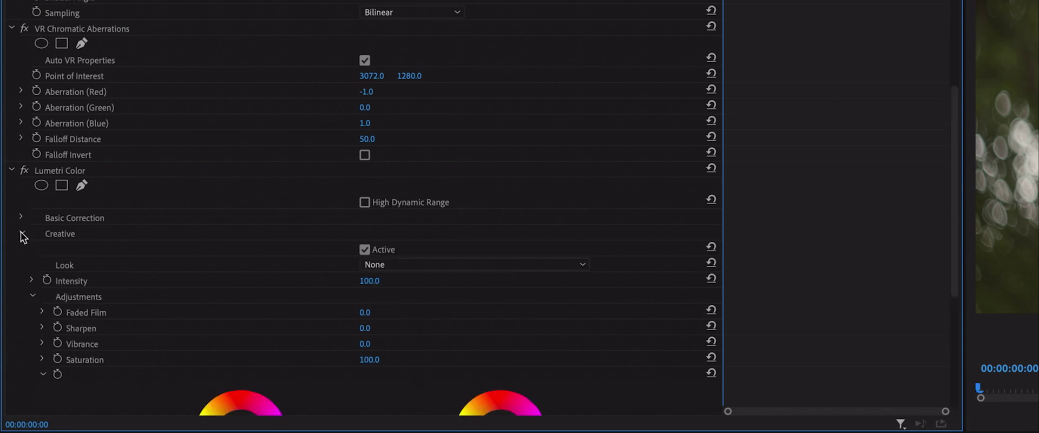
click(476, 267)
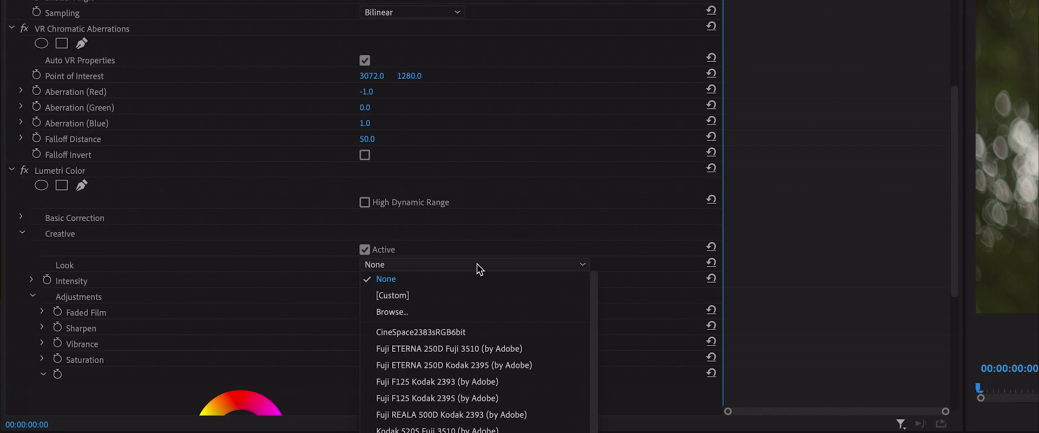
click(522, 350)
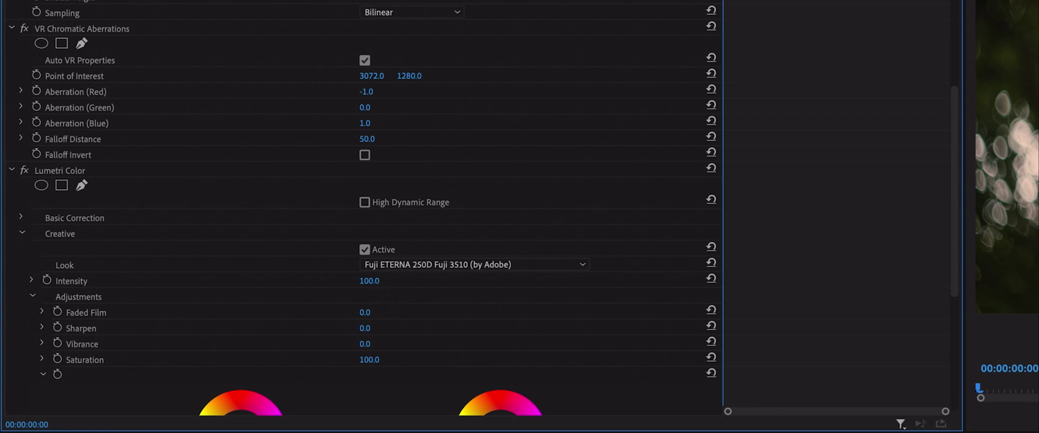
drag(369, 281, 364, 281)
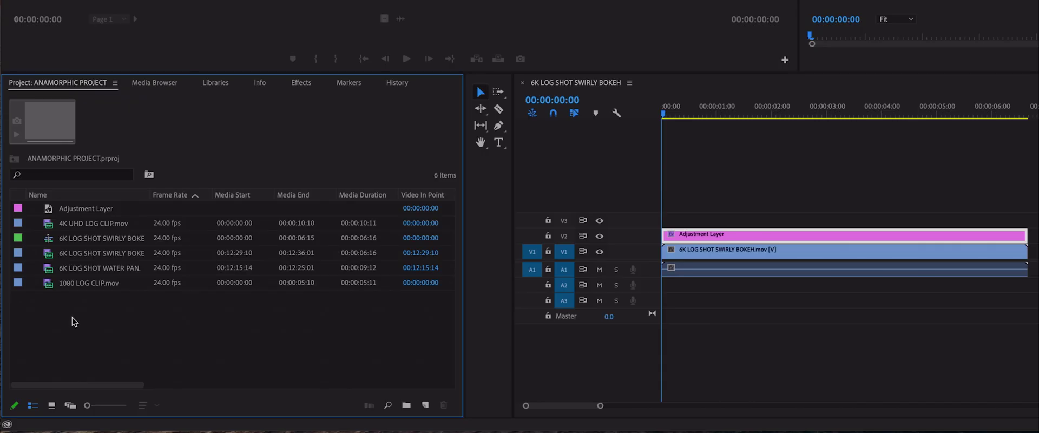
Import 35mm Course.mp4, preview it in Source, and drag its video only onto V3
right_click(73, 317)
click(146, 296)
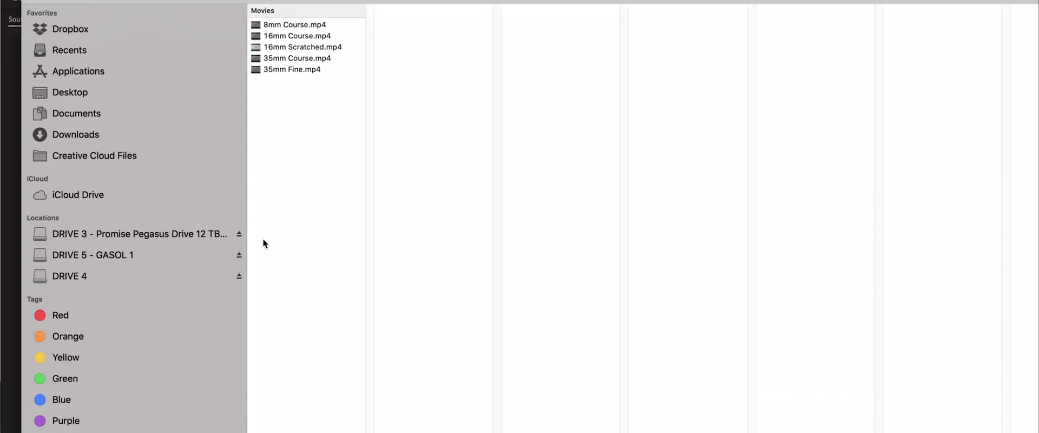
double_click(306, 57)
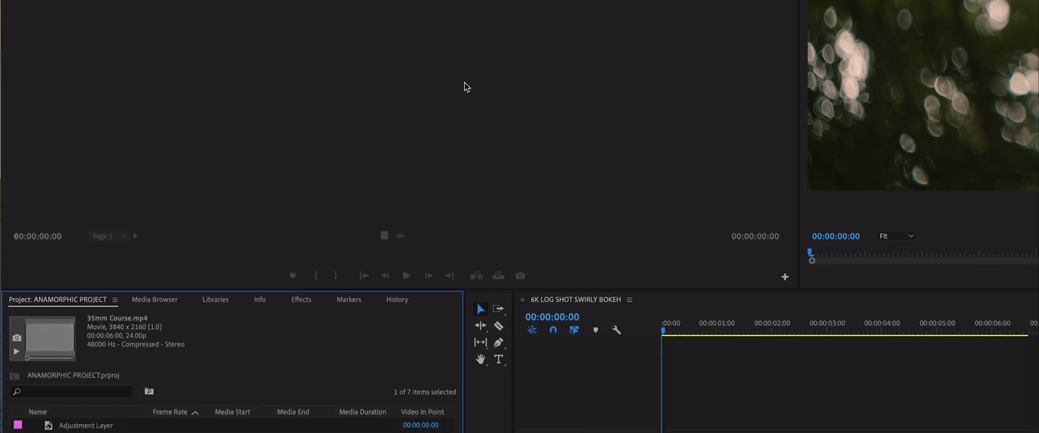
double_click(48, 353)
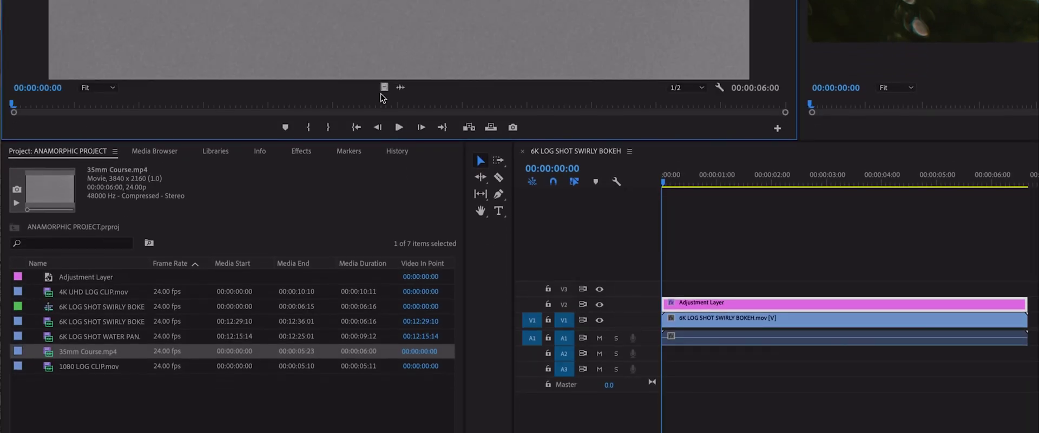
drag(384, 87, 656, 292)
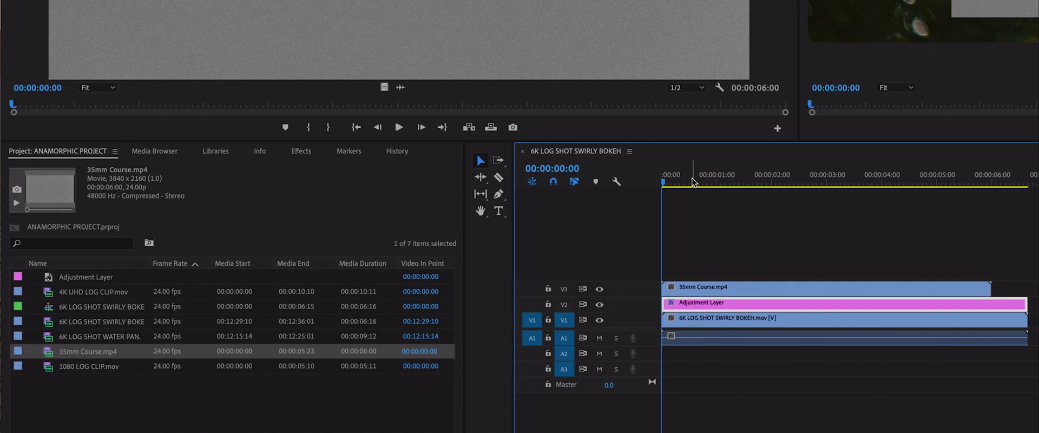
Switch the V3 grain clip to 16mm Course.mp4 and scale it to 161 to fill the frame
click(699, 292)
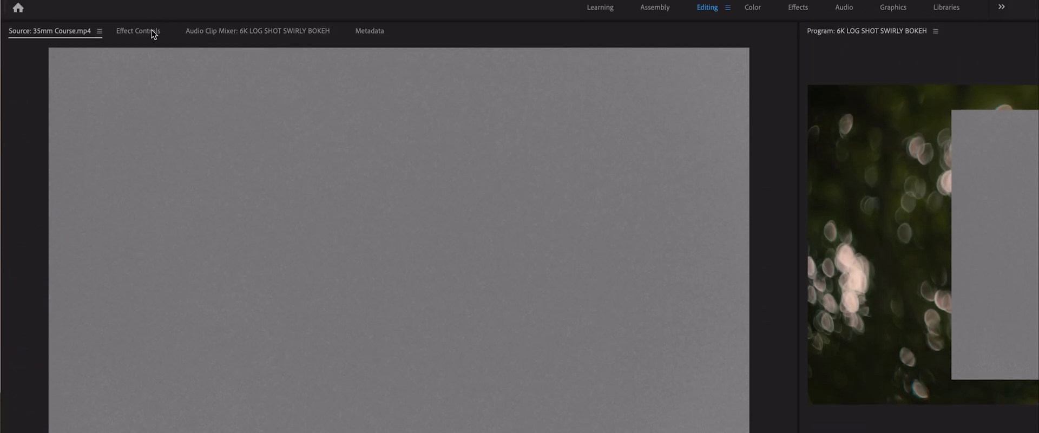
click(152, 31)
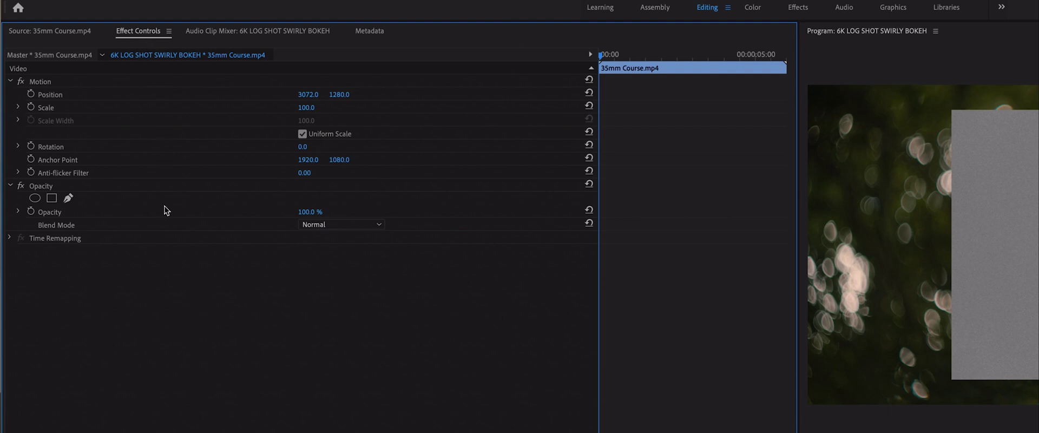
click(464, 417)
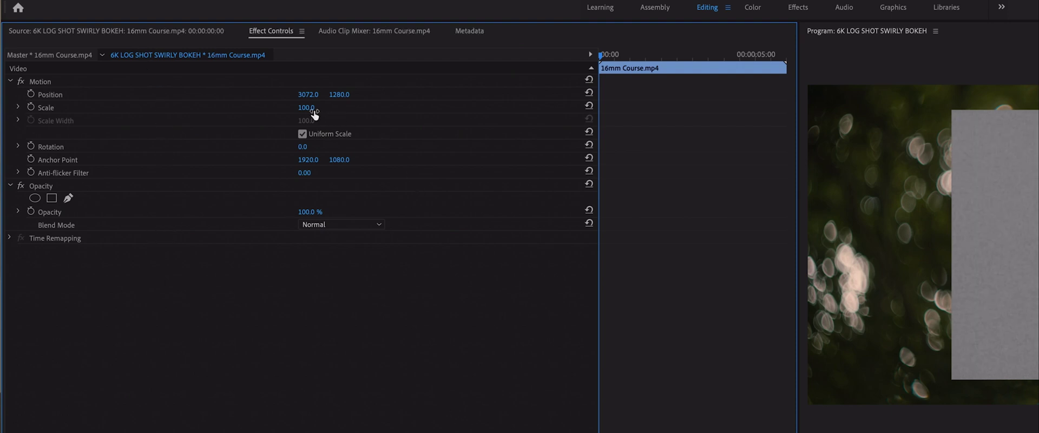
drag(52, 107, 85, 107)
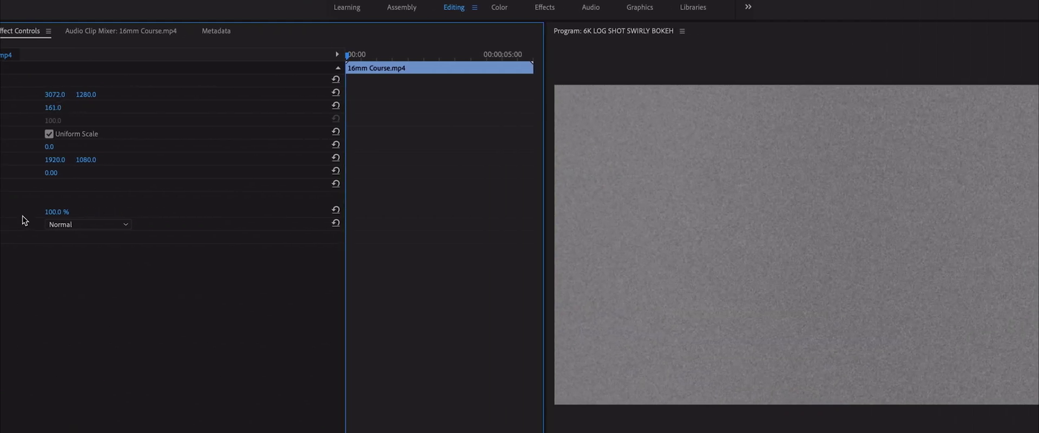
Blend the grain clip with Overlay mode at 94% opacity
click(111, 224)
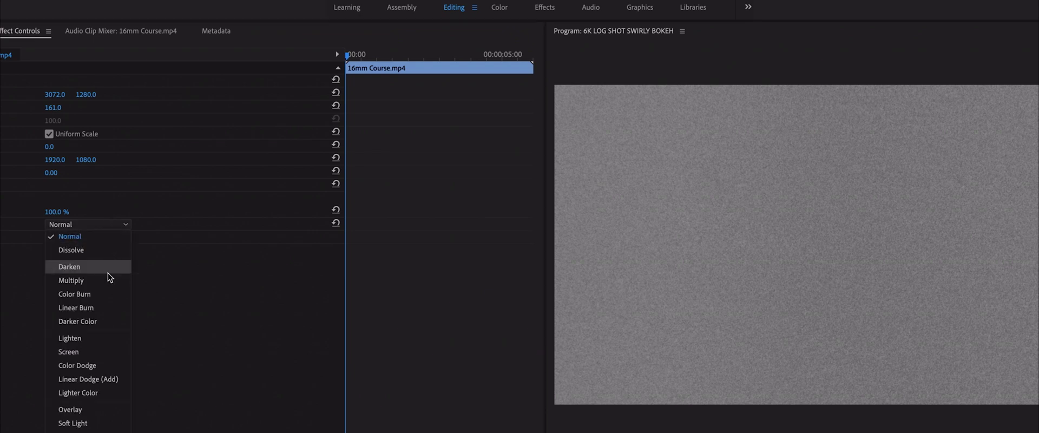
click(107, 409)
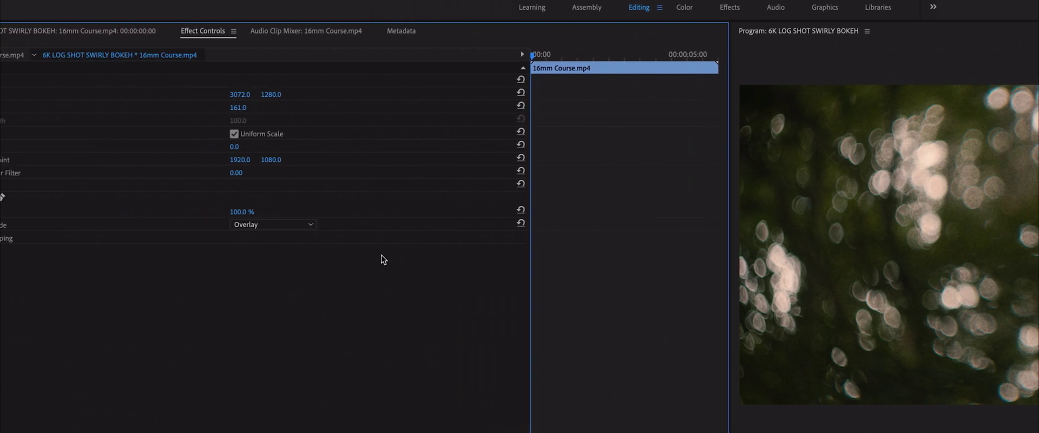
drag(307, 212, 301, 212)
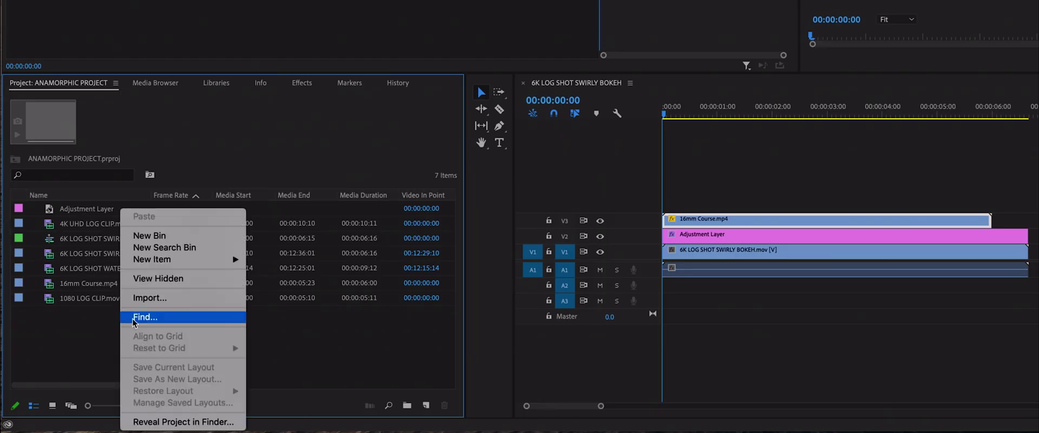
Import the Anamorphic Blue (8).mov flare clip into the project
click(167, 298)
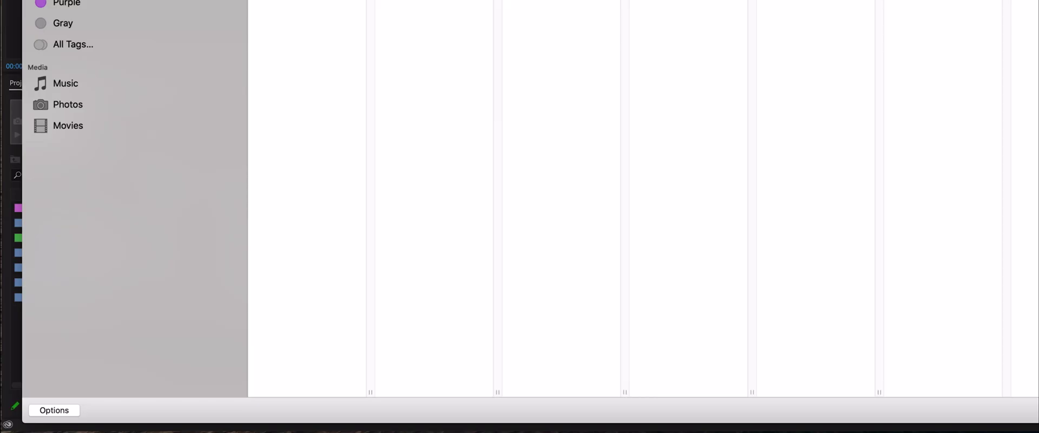
click(801, 96)
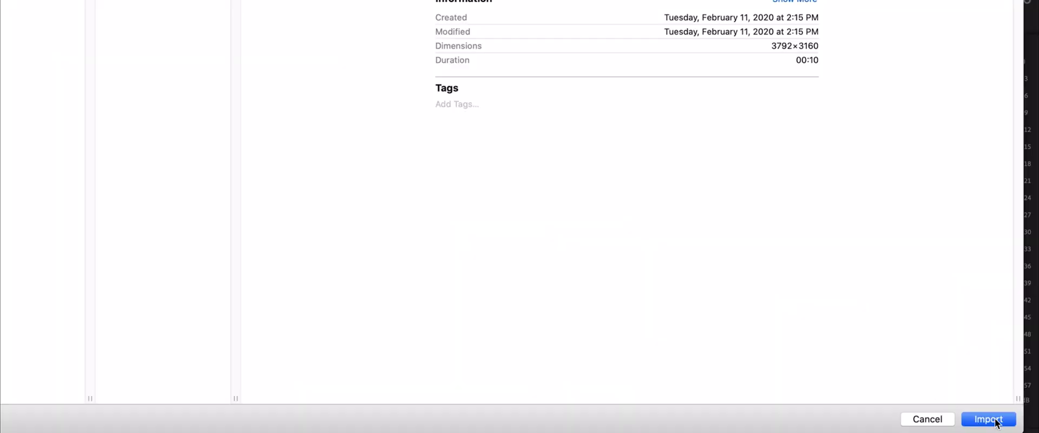
click(996, 420)
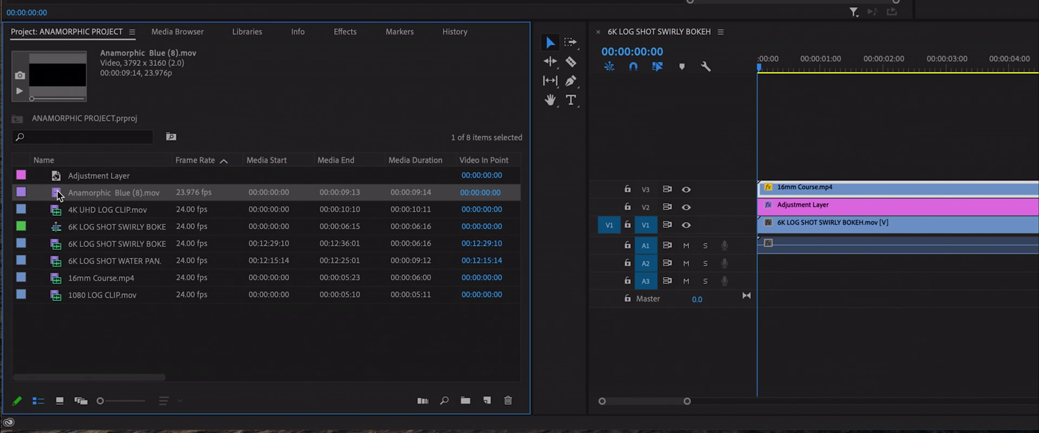
Place the flare clip on the track above the grain and set its blend mode to Screen
drag(60, 196, 745, 169)
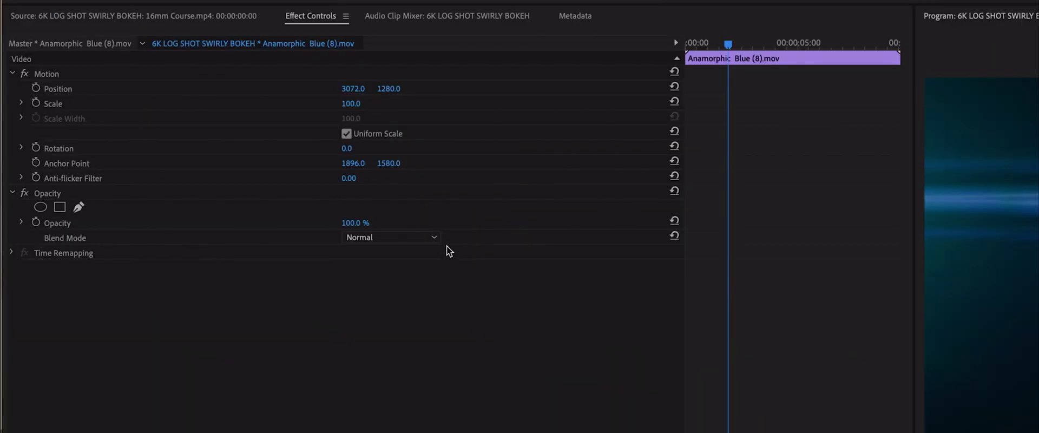
click(438, 239)
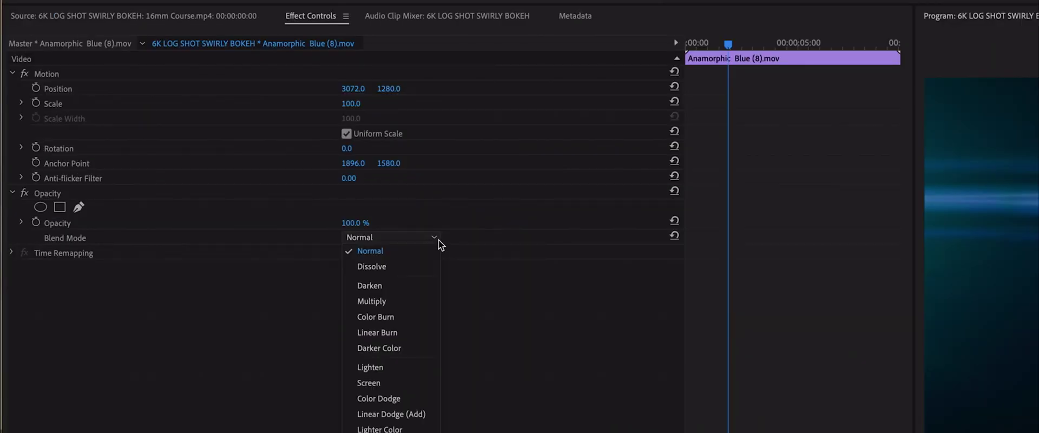
click(410, 381)
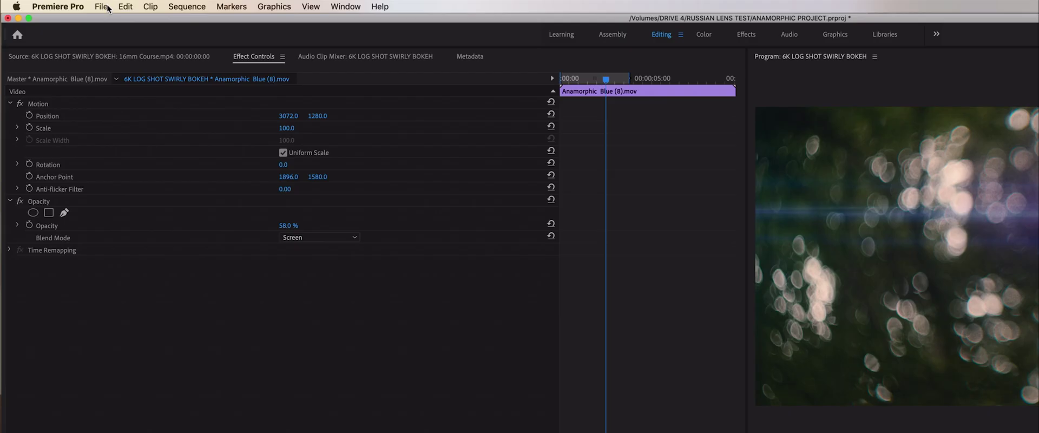
Open the Export Settings for the sequence via File > Export > Media
click(101, 7)
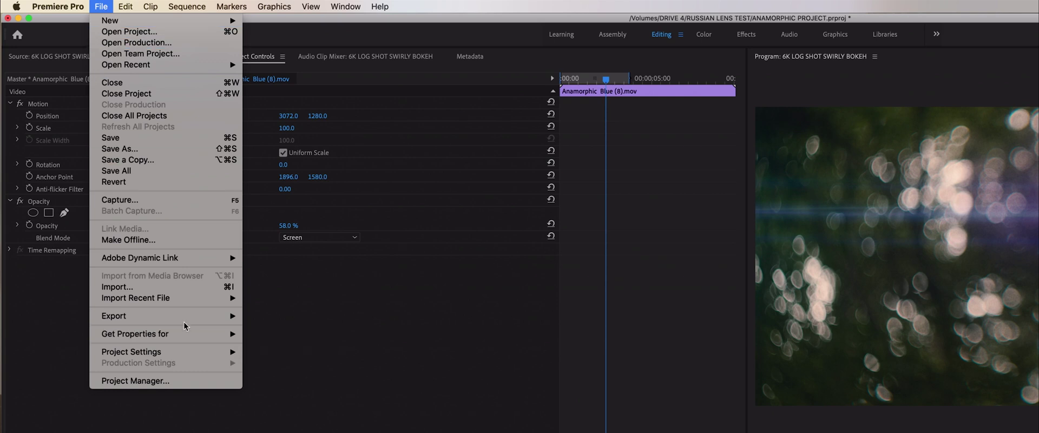
mouse_move(186, 316)
click(262, 317)
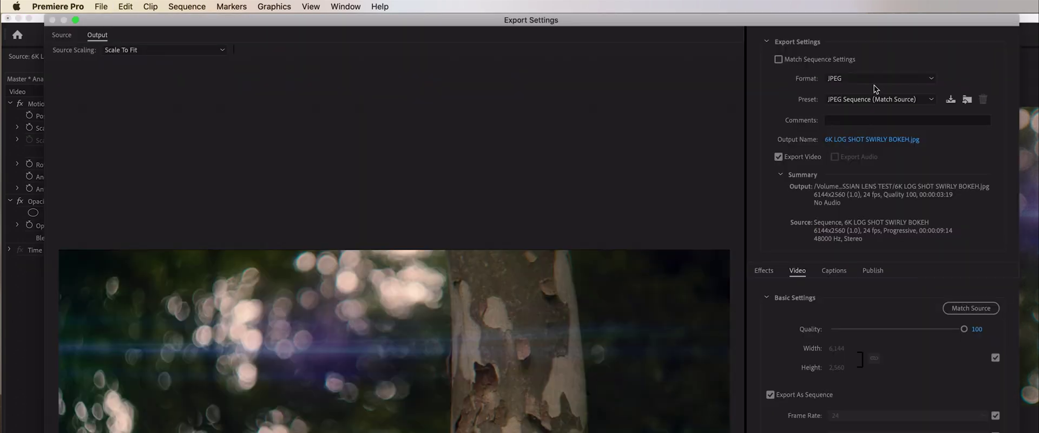
Set the export format to H.264 with the YouTube 2160p 4K Ultra HD preset
click(874, 86)
click(875, 189)
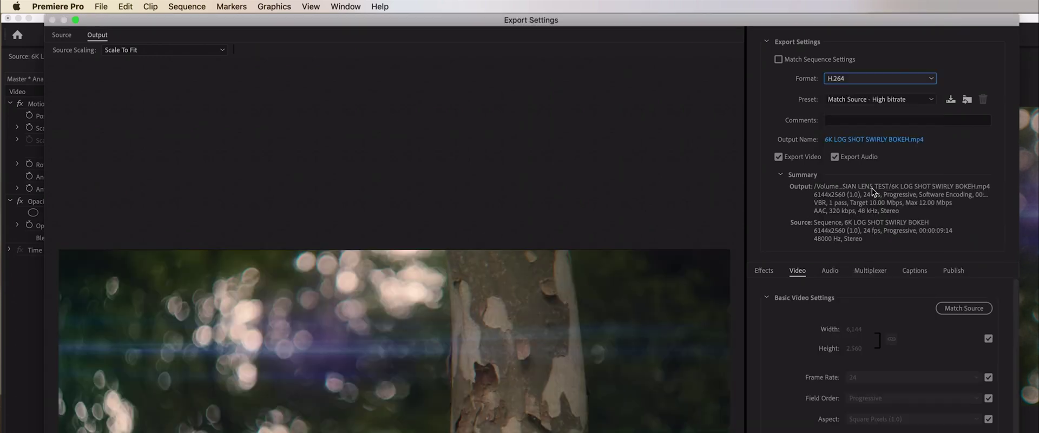
click(891, 99)
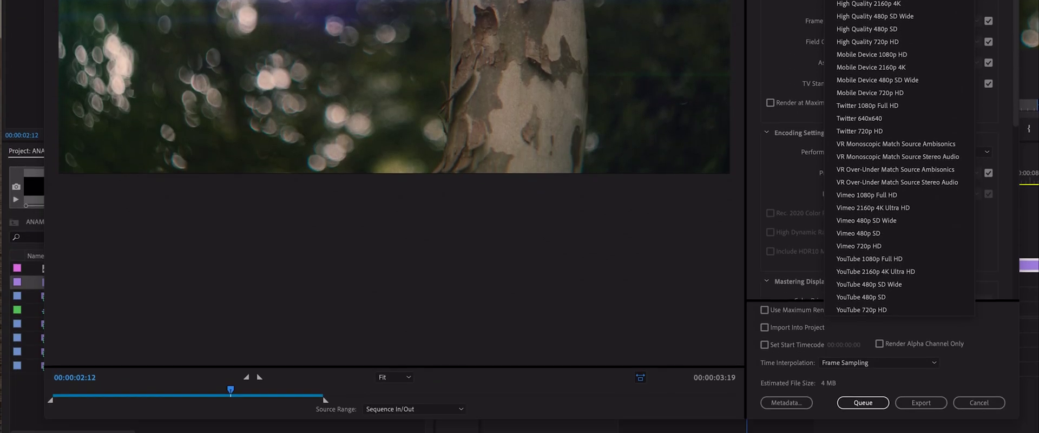
click(926, 269)
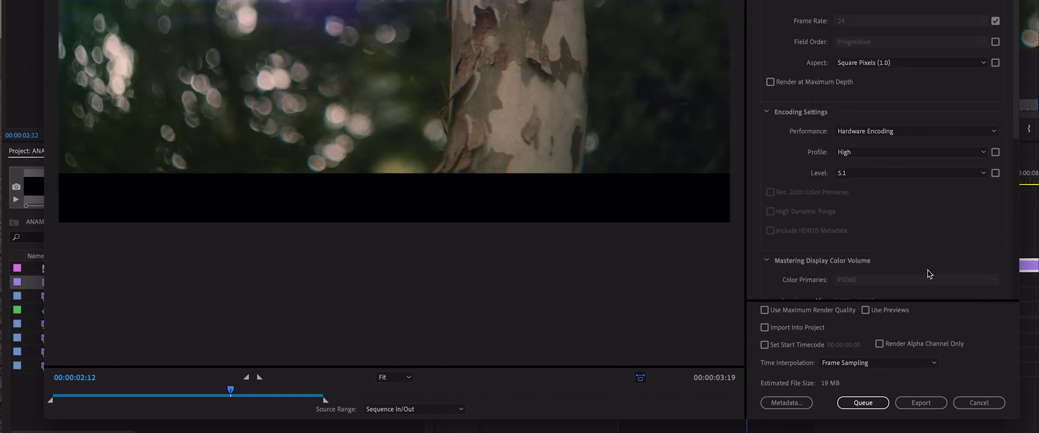